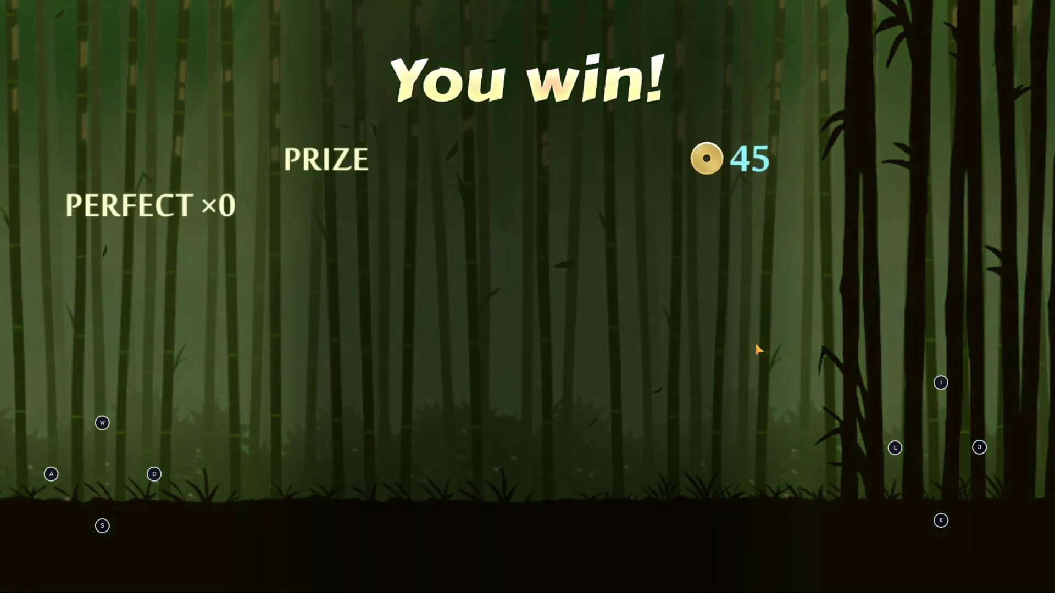
# - Exit full-screen mode after the won fight and buy the Knives for 50 coins in the weapon shop
pyautogui.press('F11')
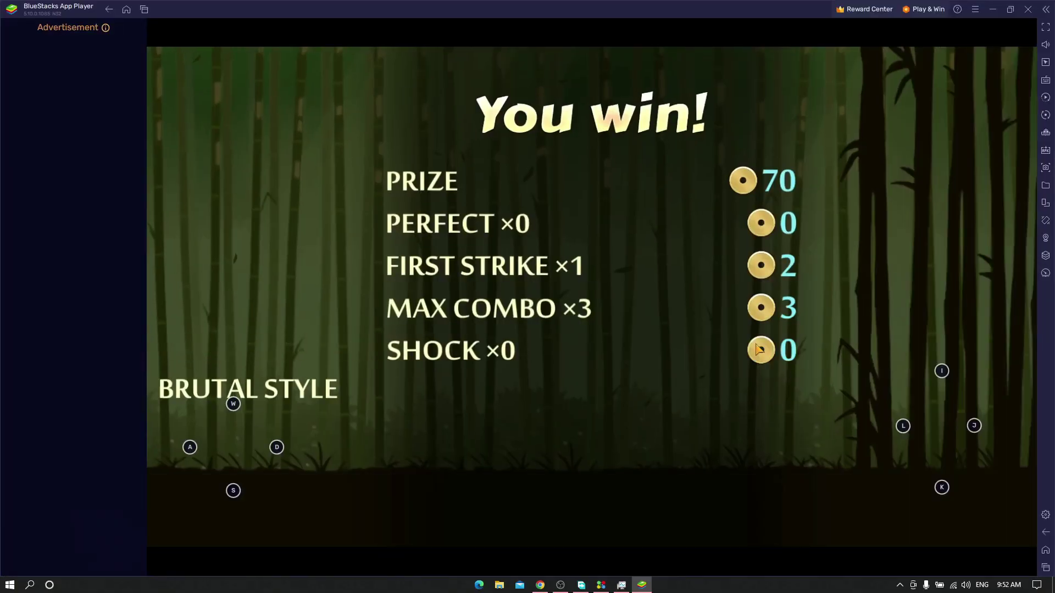
pyautogui.press('Escape')
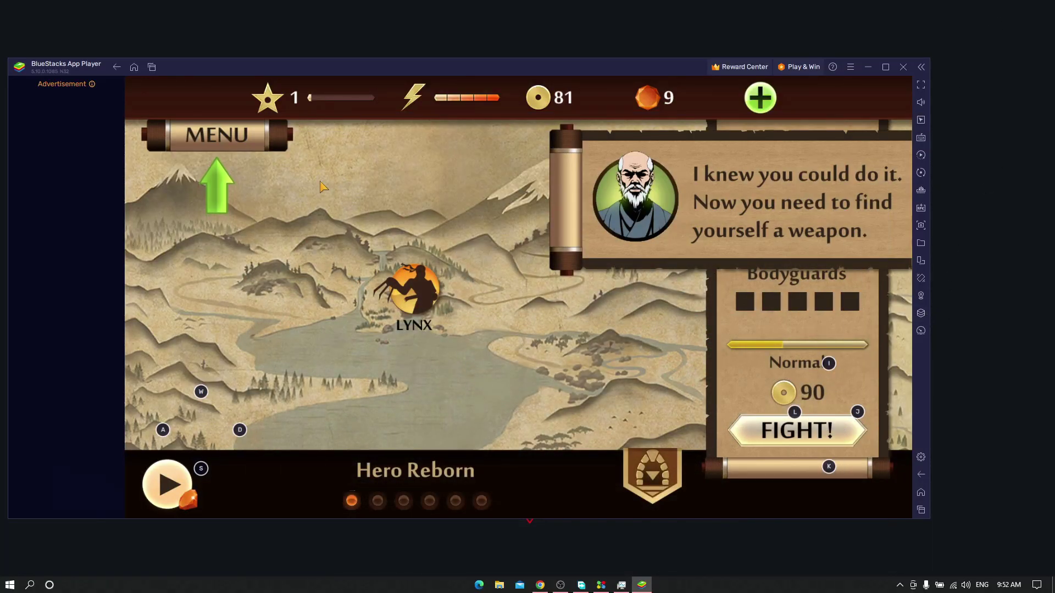
pyautogui.click(278, 146)
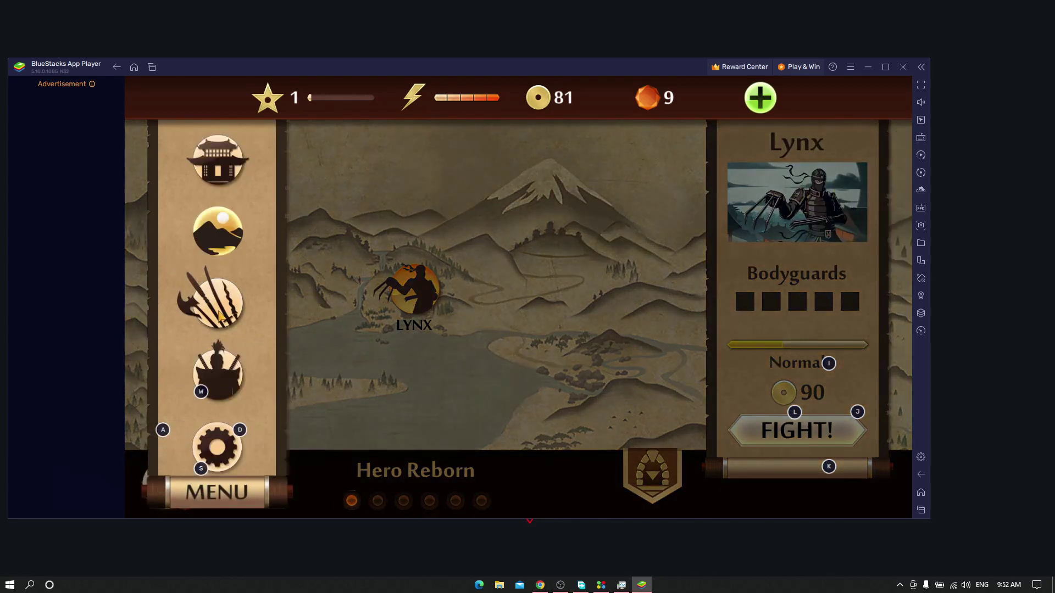
pyautogui.click(352, 338)
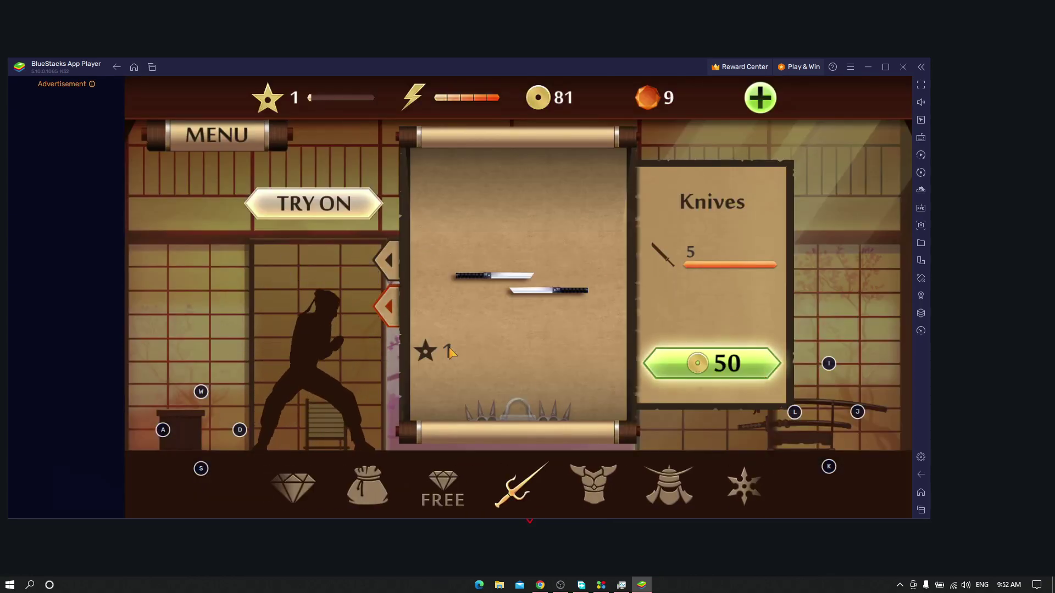
pyautogui.click(712, 363)
pyautogui.click(254, 434)
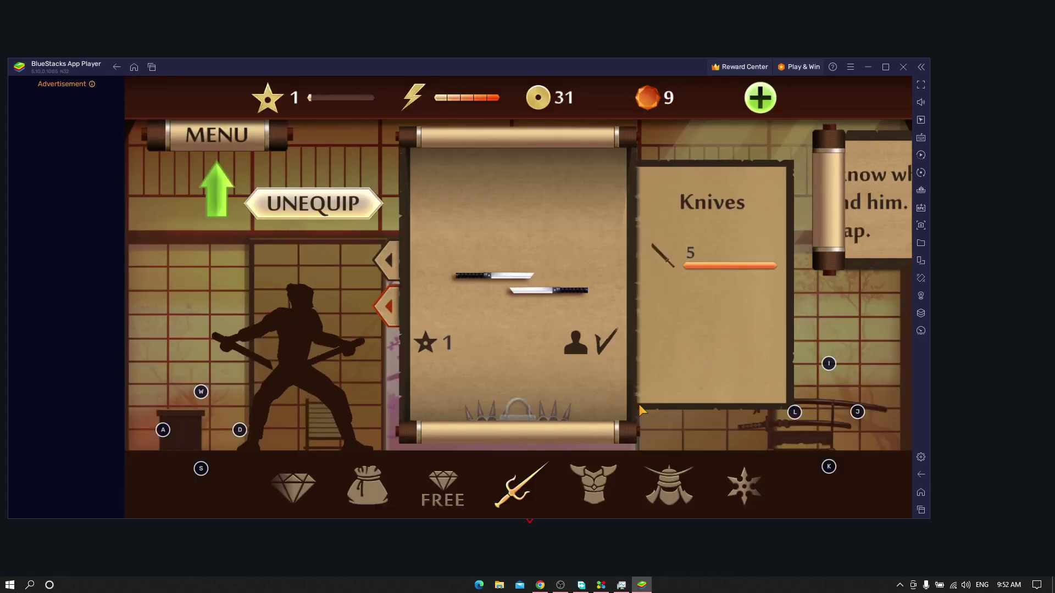
# - Return to the map and start the Lynx challenge against the apprentice Shin
pyautogui.click(217, 134)
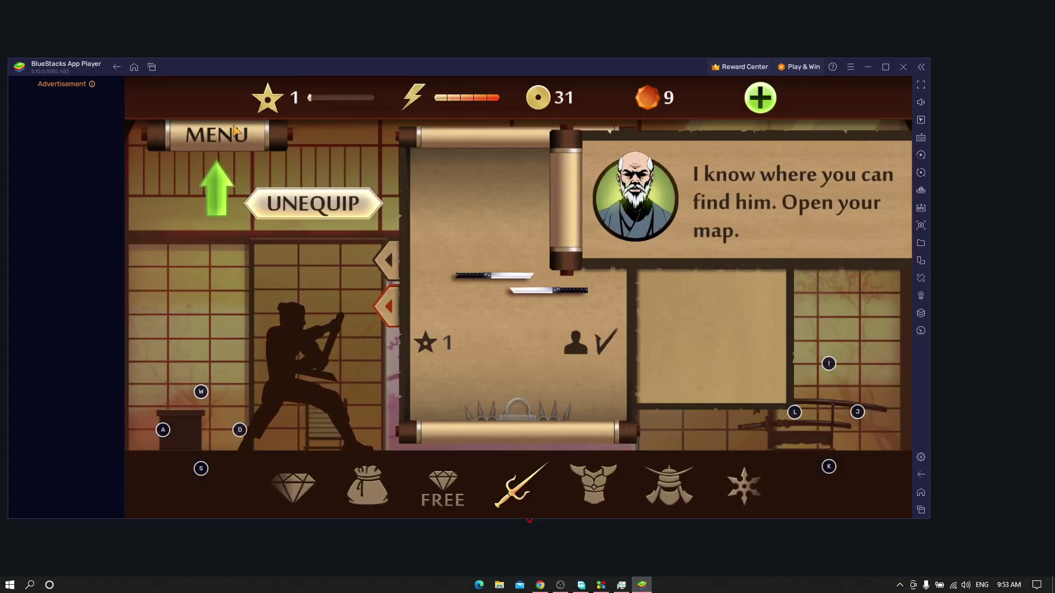
pyautogui.click(224, 213)
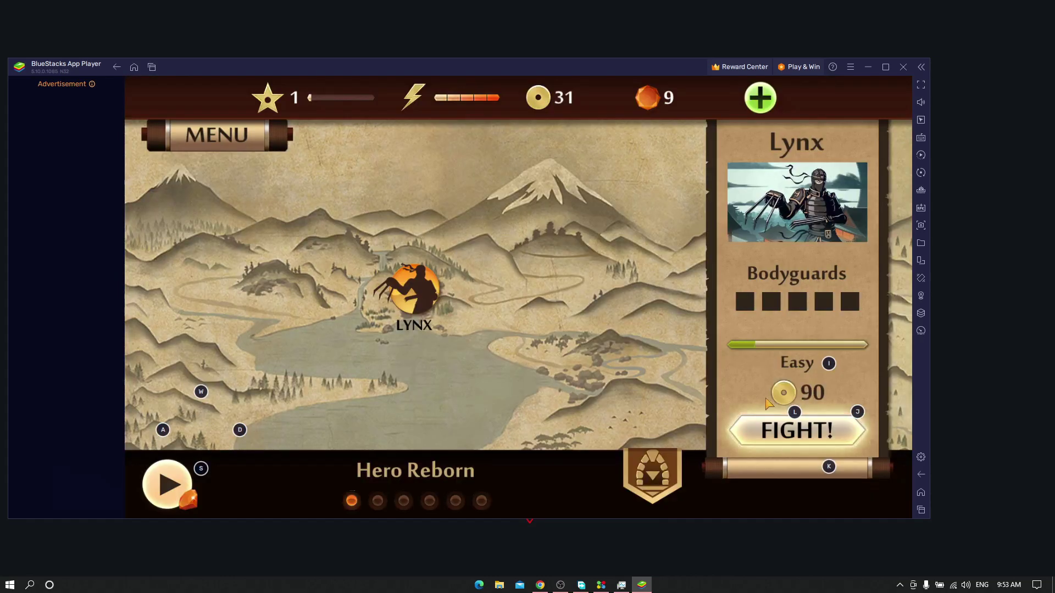
pyautogui.click(826, 442)
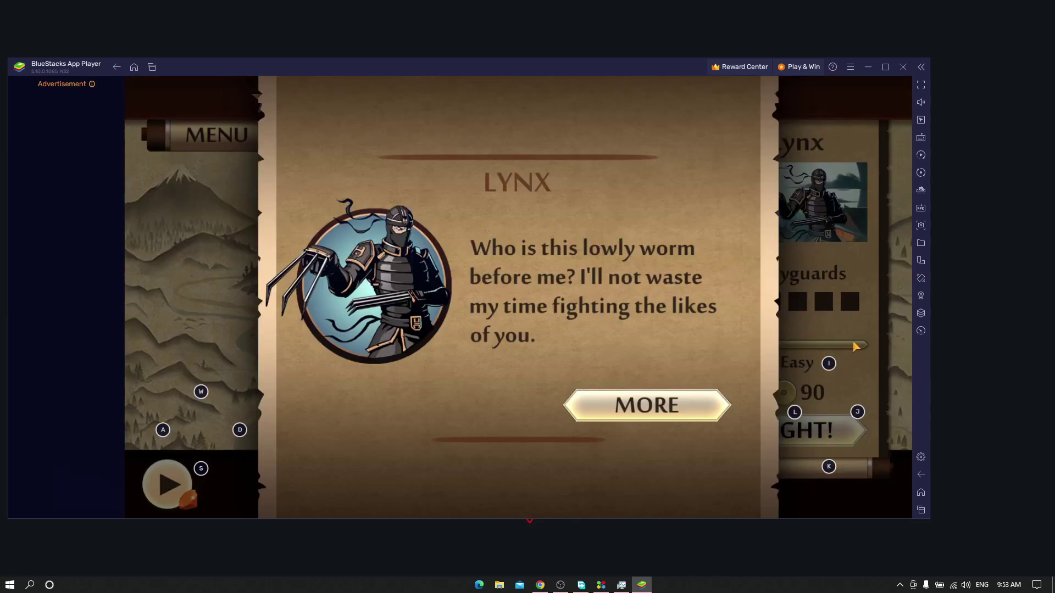
pyautogui.click(665, 404)
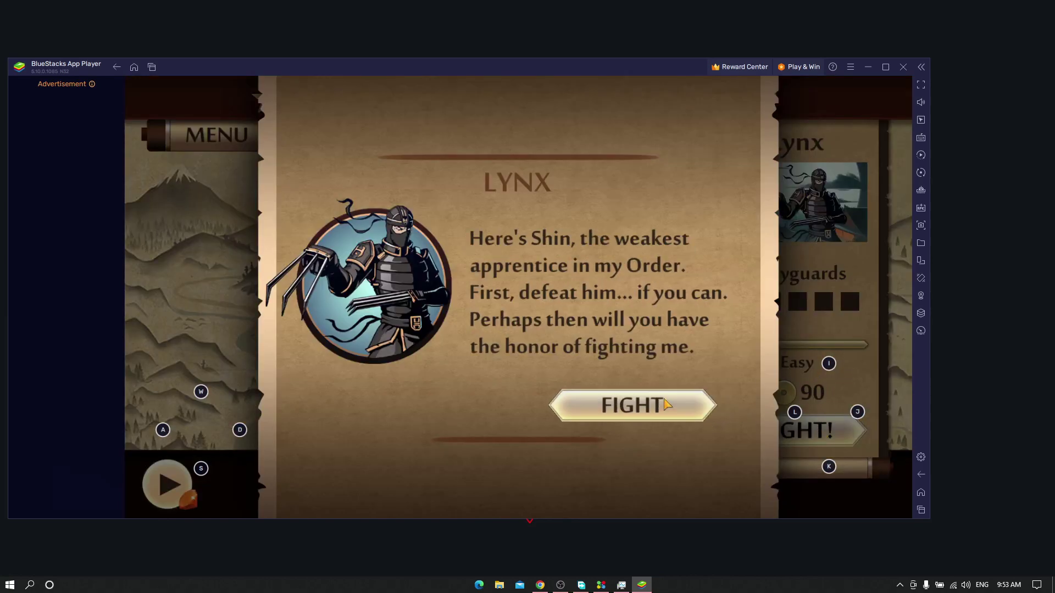
pyautogui.click(665, 404)
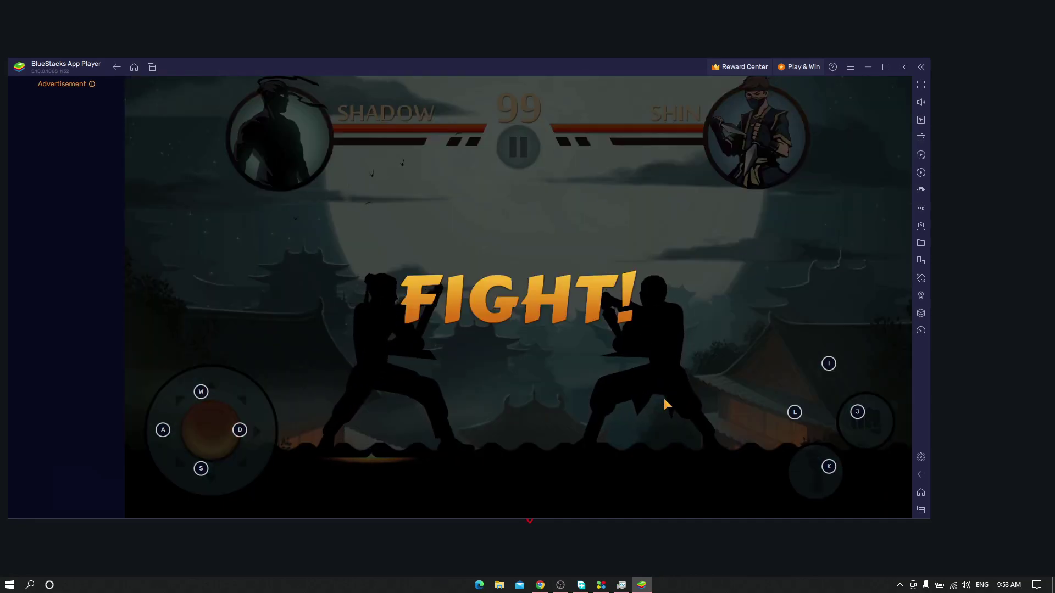
# - Fight Shin by advancing, retreating and attacking with knife strikes and kicks
pyautogui.press('d')
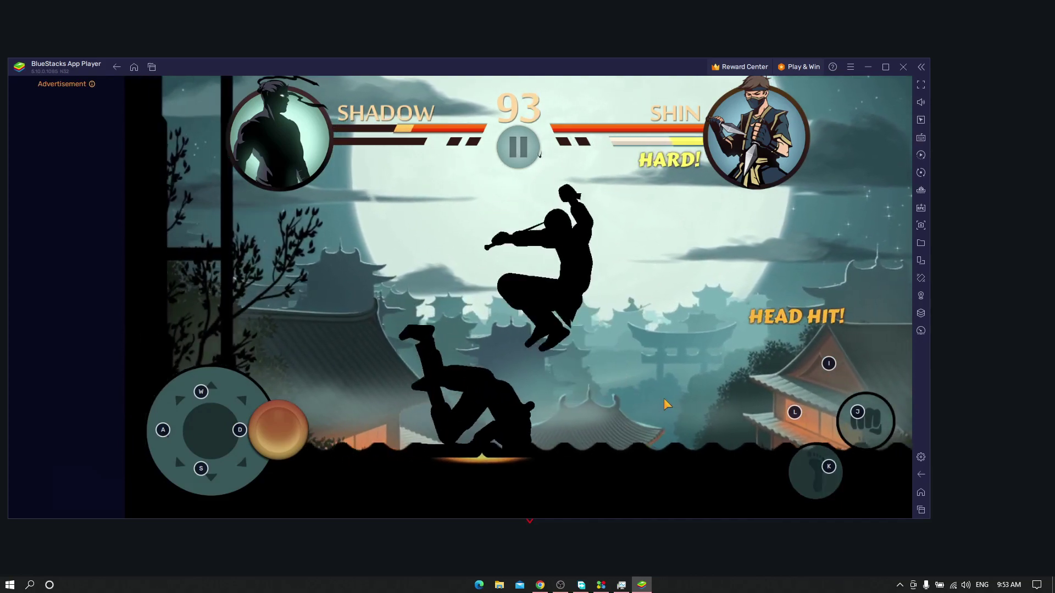
pyautogui.press('a')
pyautogui.press('j')
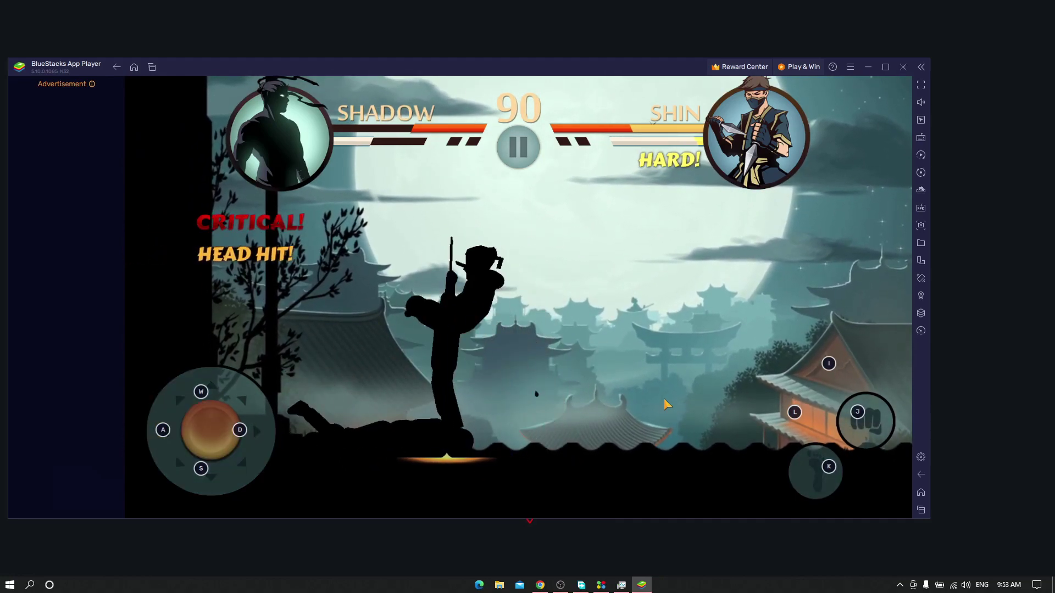
pyautogui.press('s')
pyautogui.press('k')
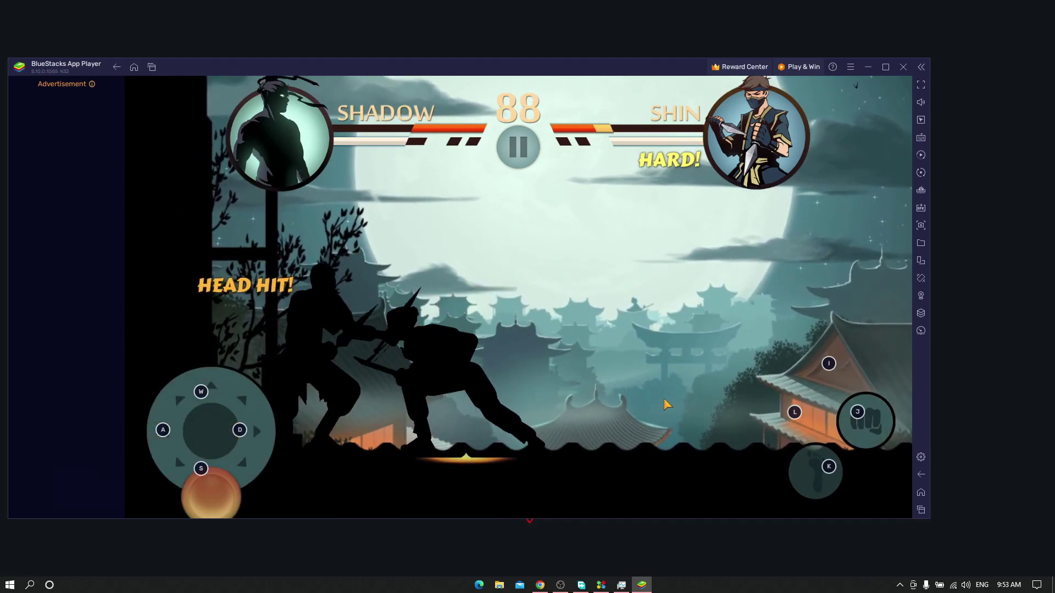
pyautogui.press('d')
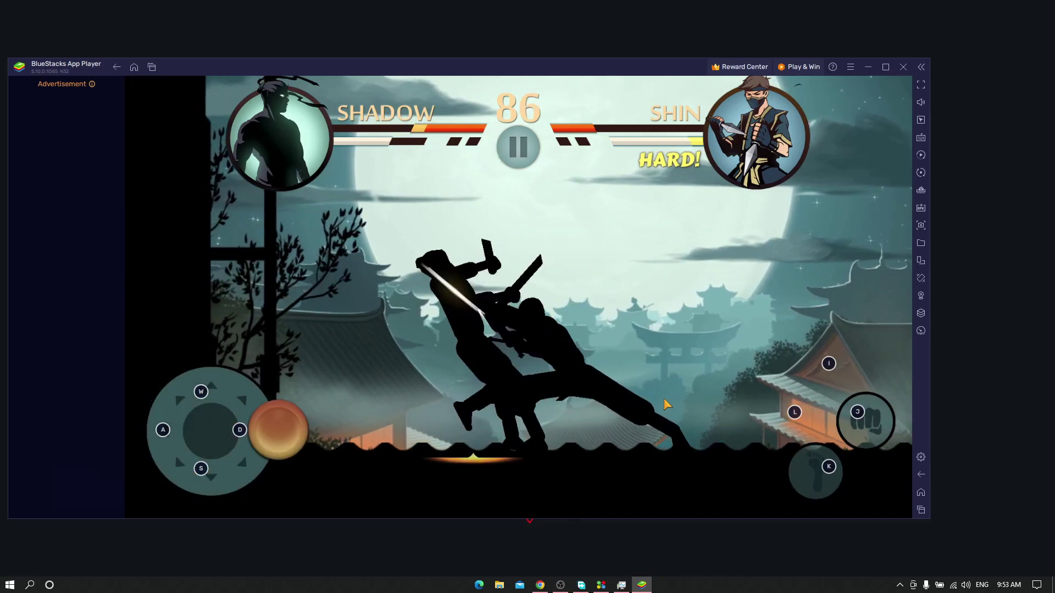
pyautogui.press('k')
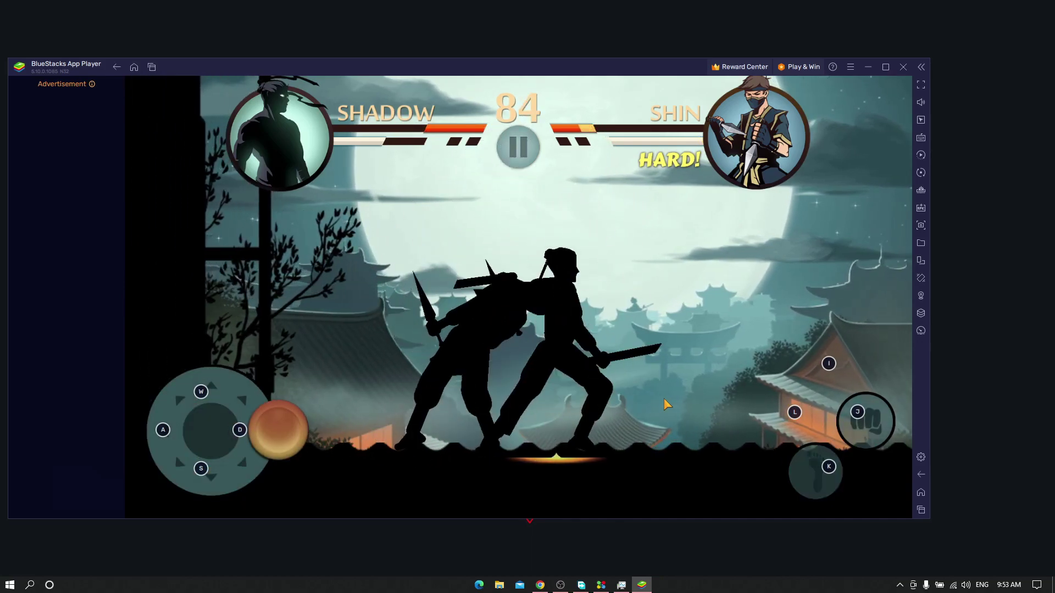
pyautogui.press('k')
pyautogui.press('a')
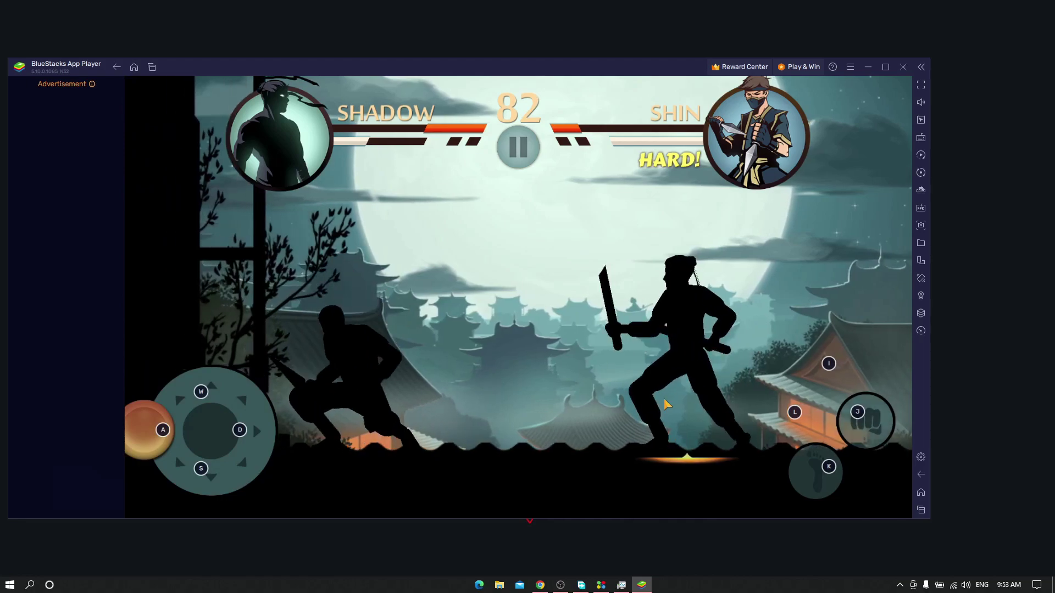
pyautogui.press('j')
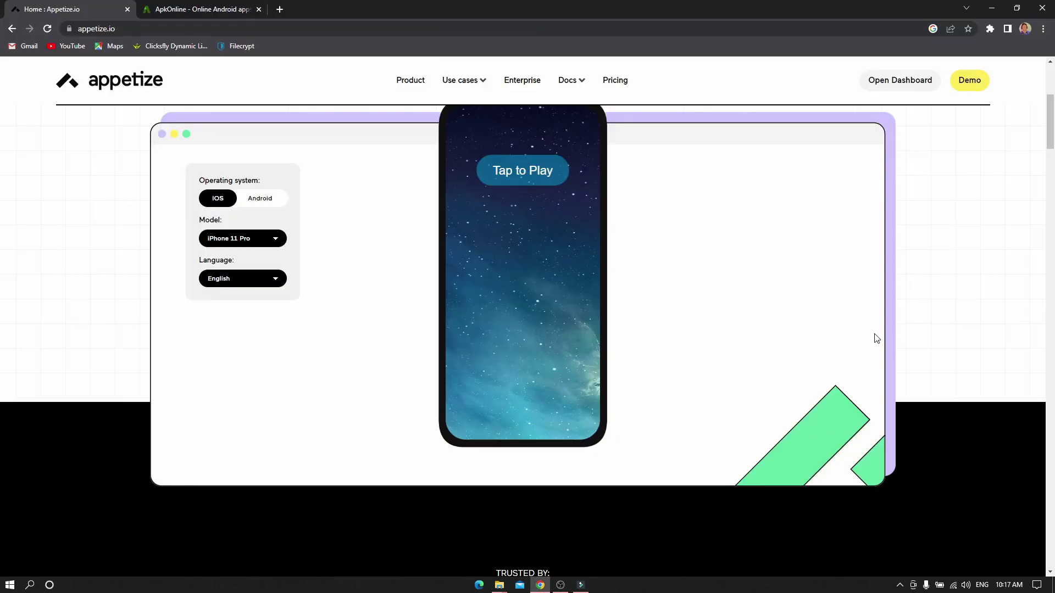
# - Skim the YouTube video about running Android apps on PC without emulators, jumping ahead to 3:53, 4:21 and 4:59
pyautogui.scroll(5, 650, 506)
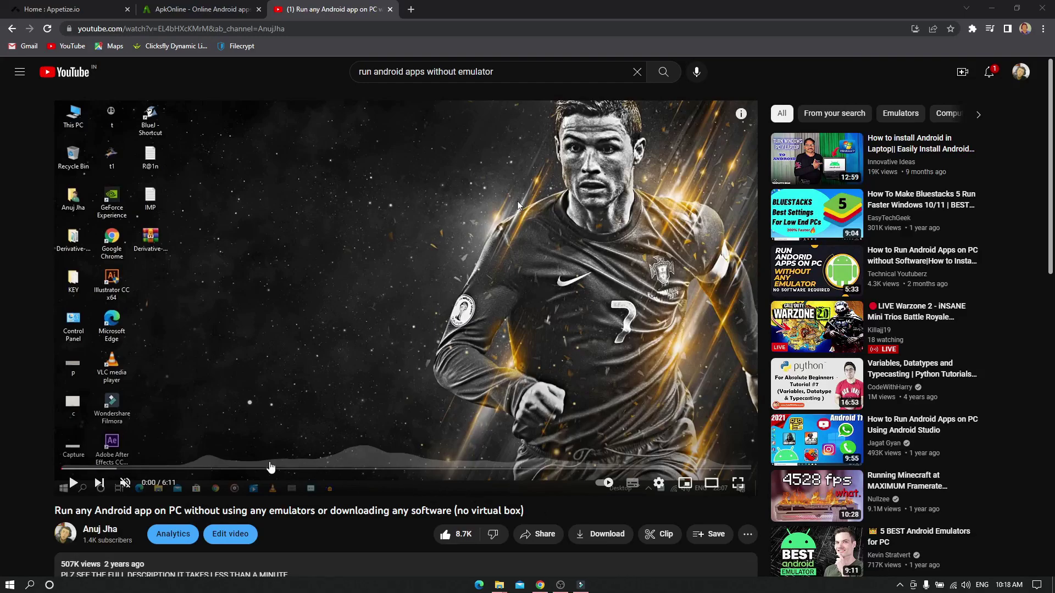
pyautogui.scroll(-1, 77, 489)
pyautogui.scroll(1, 79, 496)
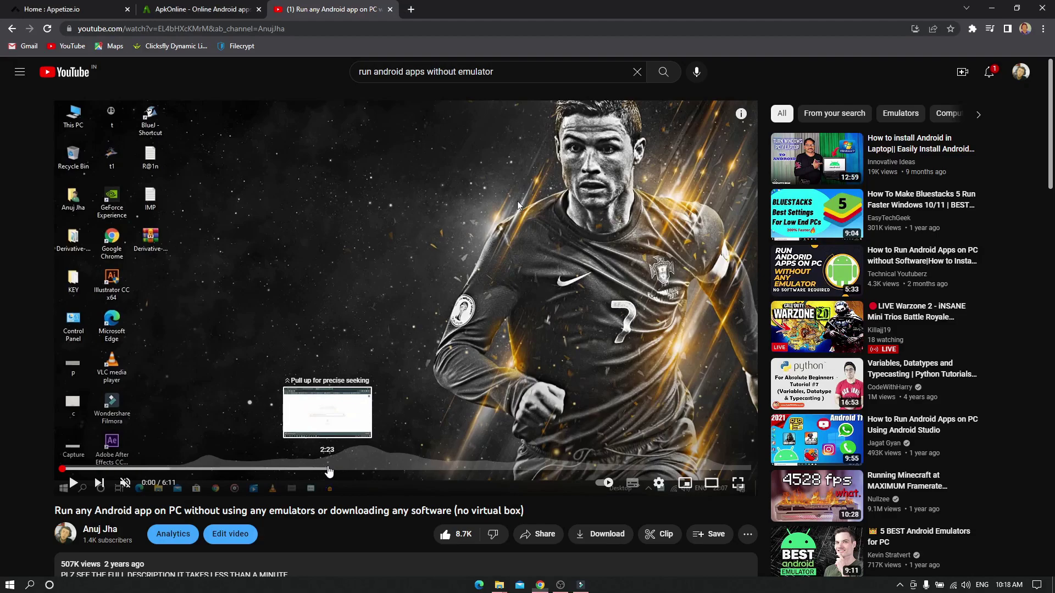
pyautogui.click(329, 472)
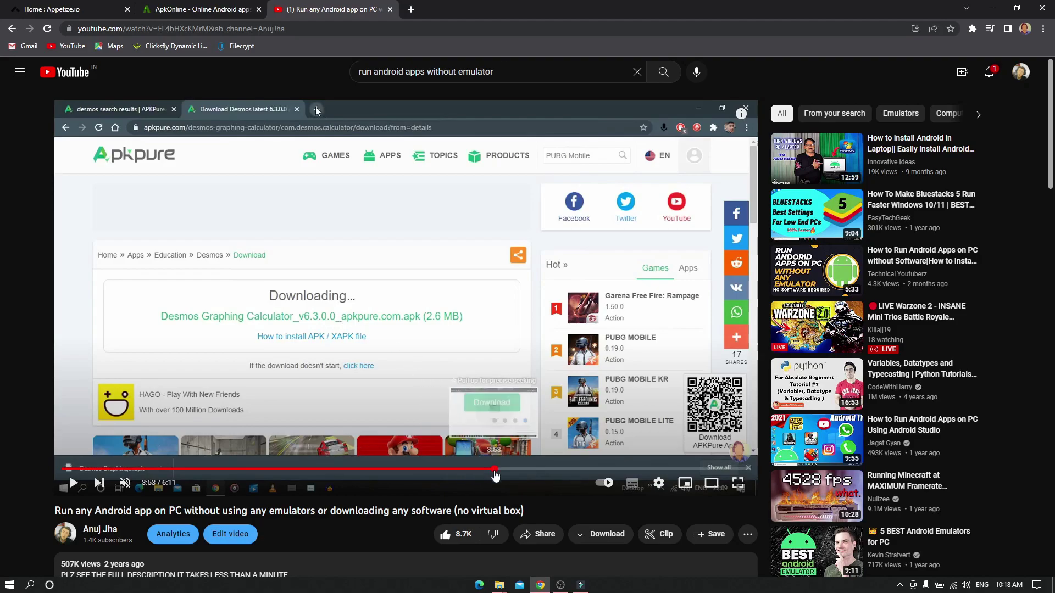
pyautogui.click(547, 472)
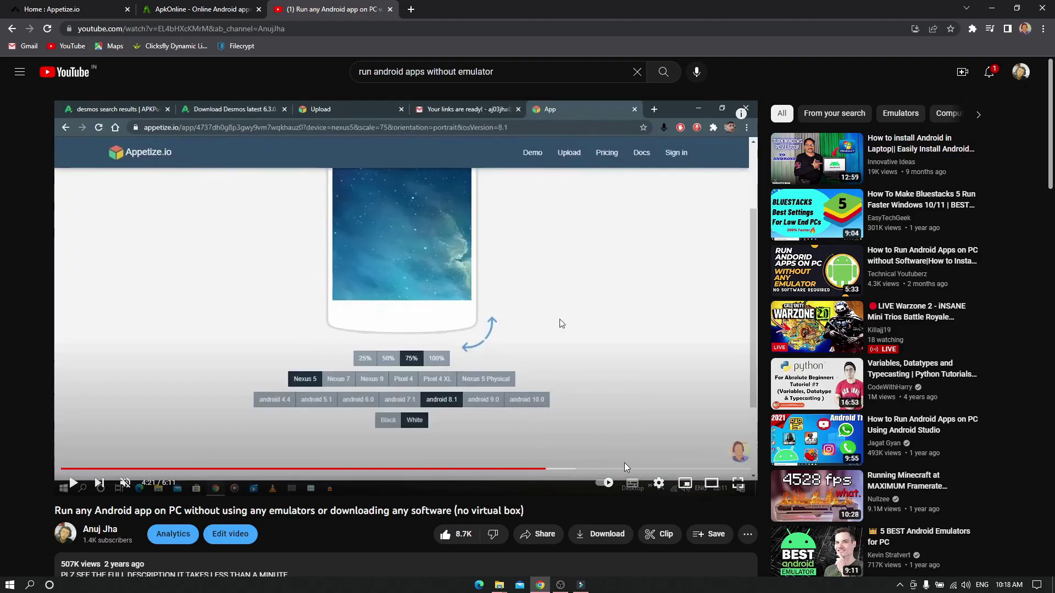
pyautogui.click(616, 469)
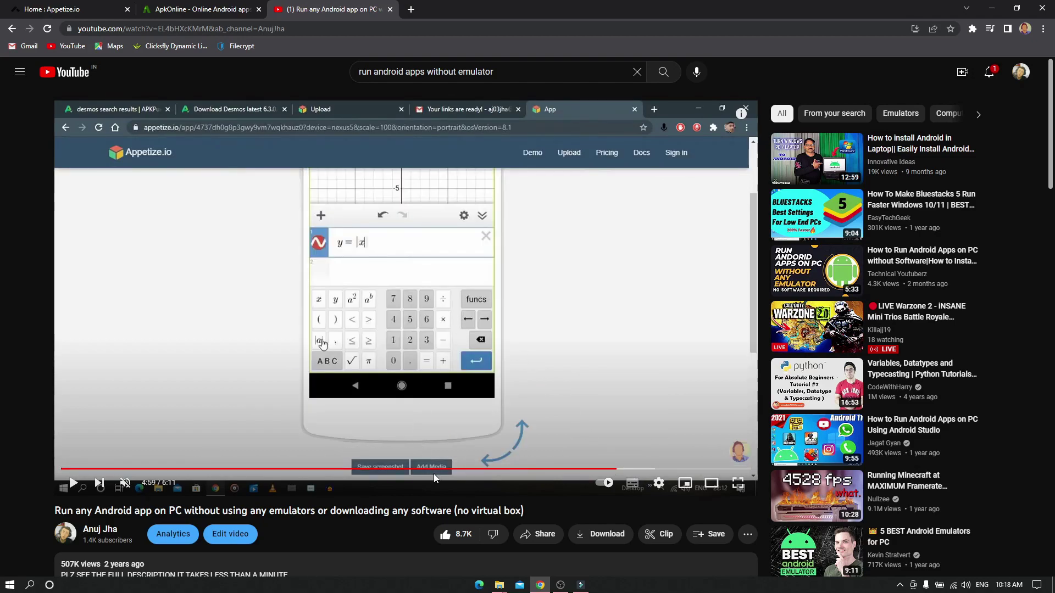
# - Switch to the Appetize site, open its pricing page and examine the minutes and session limits of the free Trial plan
pyautogui.click(31, 6)
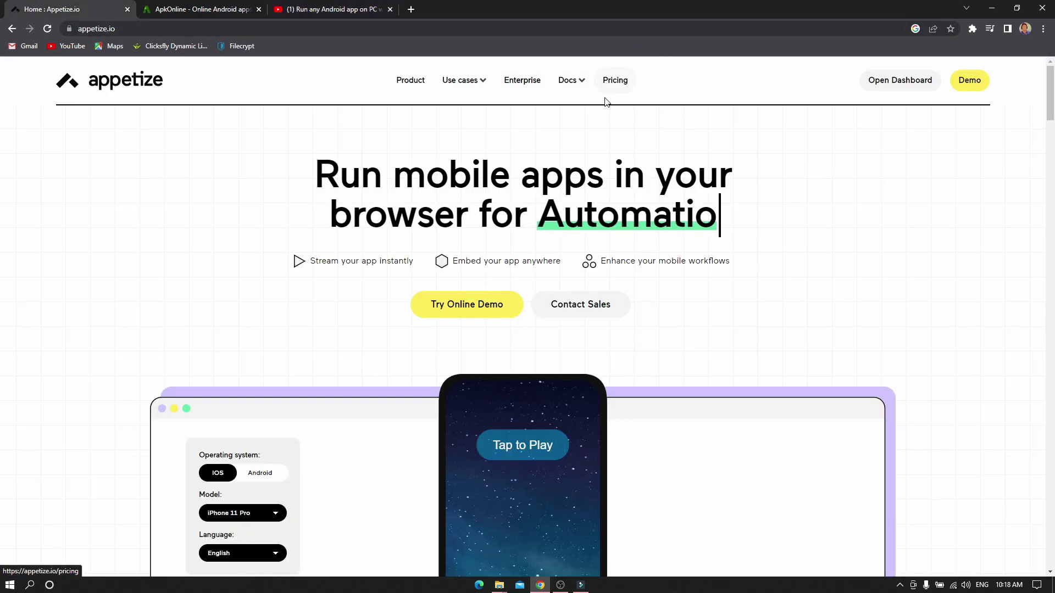
pyautogui.click(623, 82)
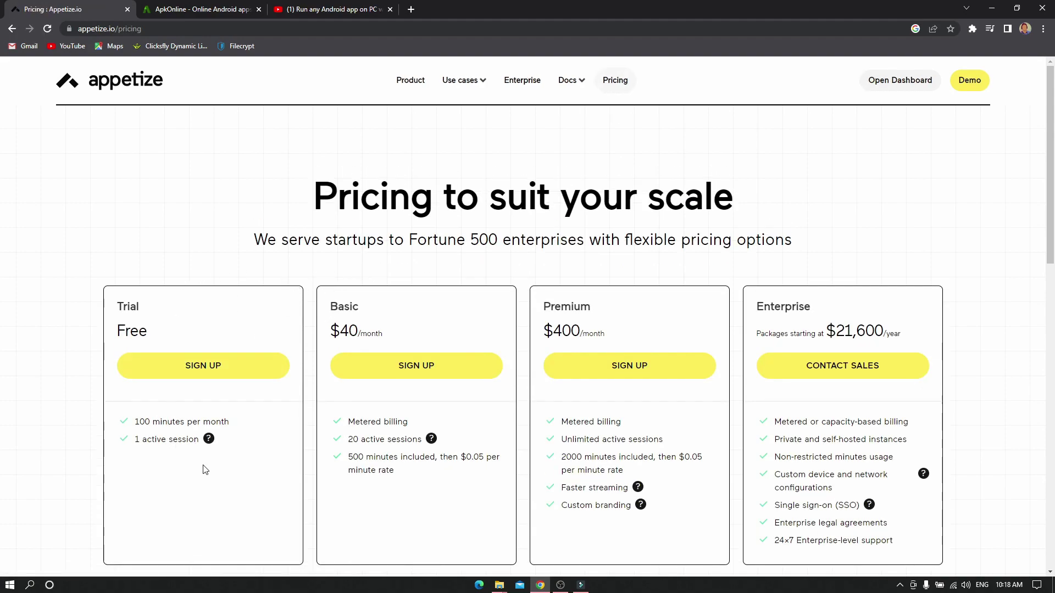
pyautogui.scroll(-2, 229, 466)
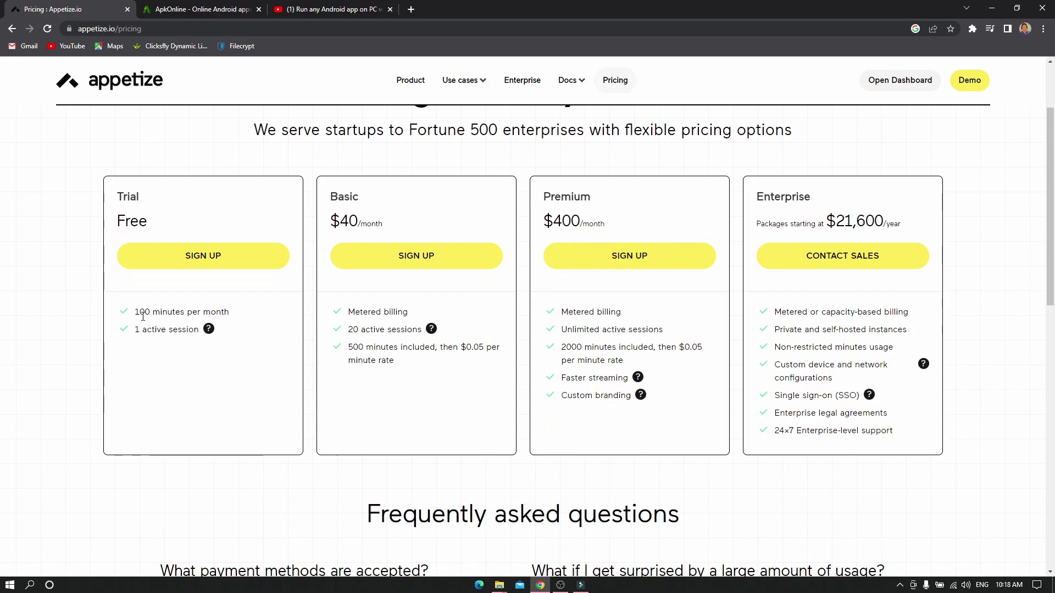
pyautogui.moveTo(140, 315); pyautogui.dragTo(136, 341)
pyautogui.click(136, 341)
pyautogui.doubleClick(150, 331)
pyautogui.moveTo(139, 314); pyautogui.dragTo(220, 313)
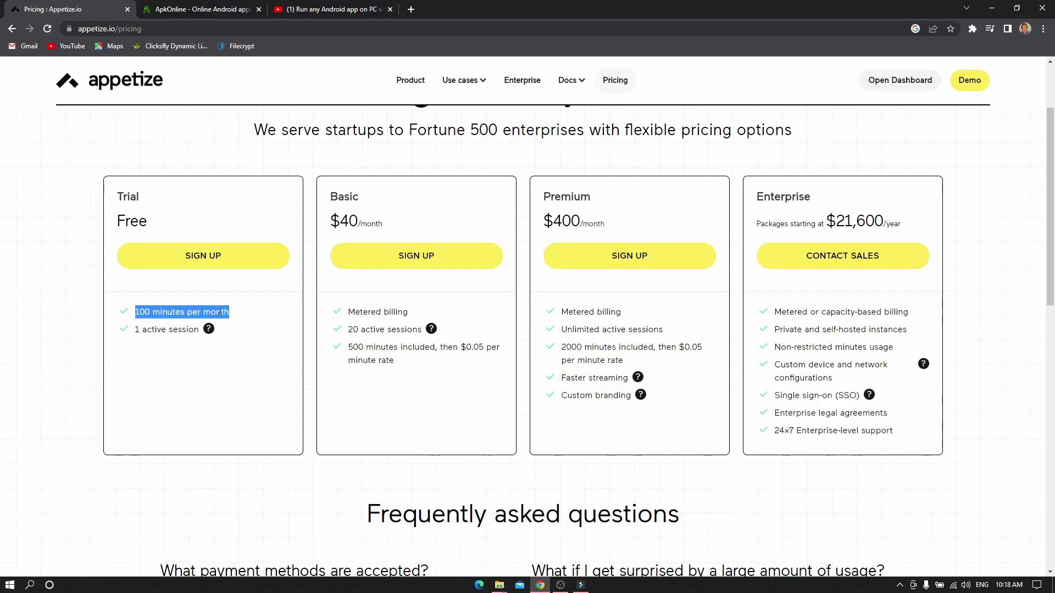
pyautogui.click(233, 315)
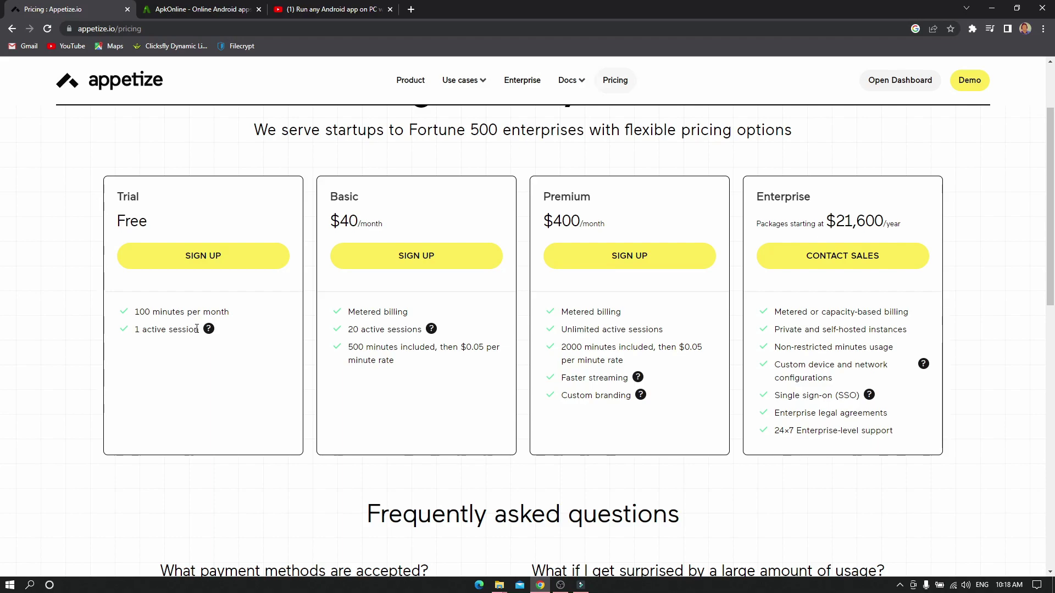
pyautogui.moveTo(197, 329)
pyautogui.mouseDown()
pyautogui.moveTo(158, 329)
pyautogui.moveTo(194, 331)
pyautogui.mouseUp()
pyautogui.click(899, 585)
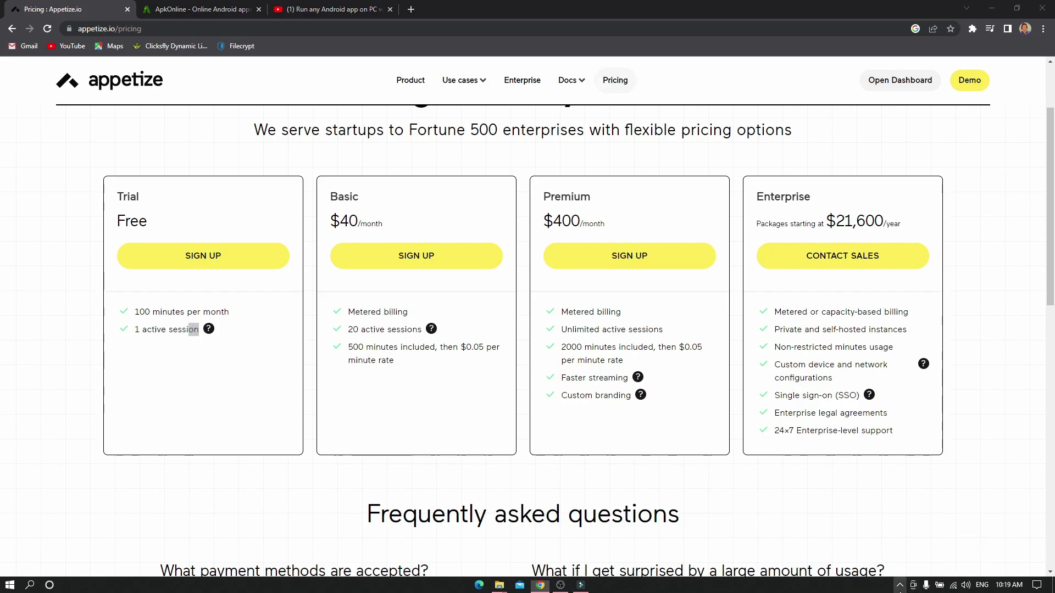
pyautogui.click(295, 392)
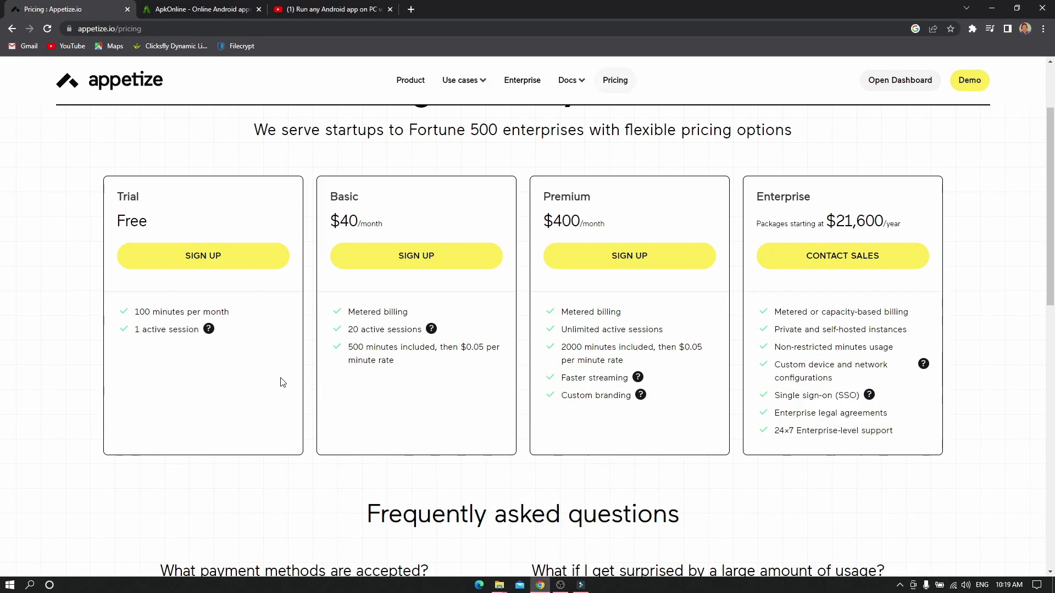
pyautogui.scroll(2, 274, 366)
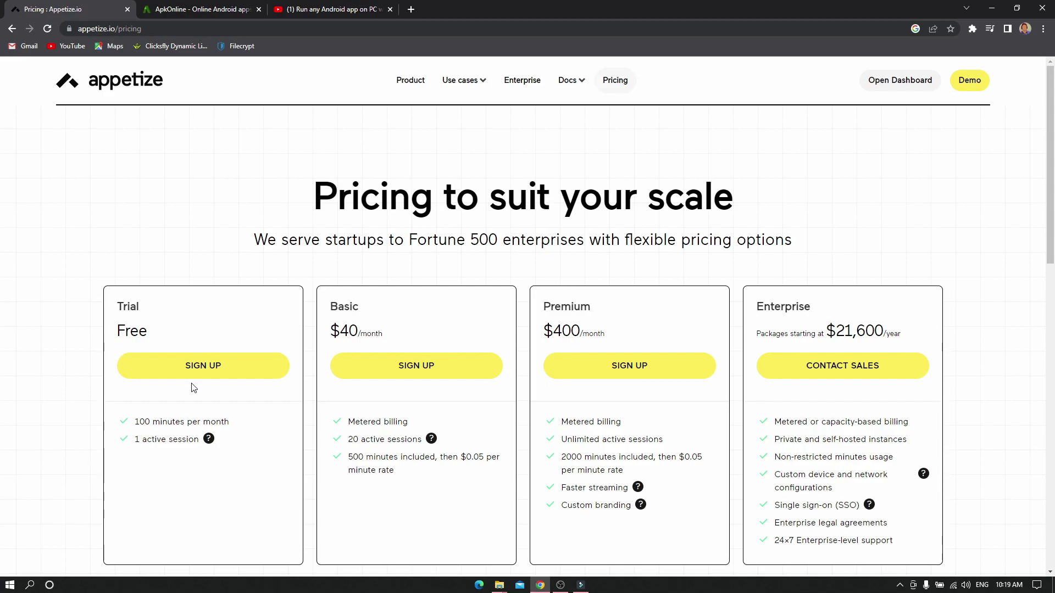
# - Open the Appetize account from the Trial plan's sign-up, view the Desmos app created August 6, 2022, and recheck the Apps list
pyautogui.click(237, 368)
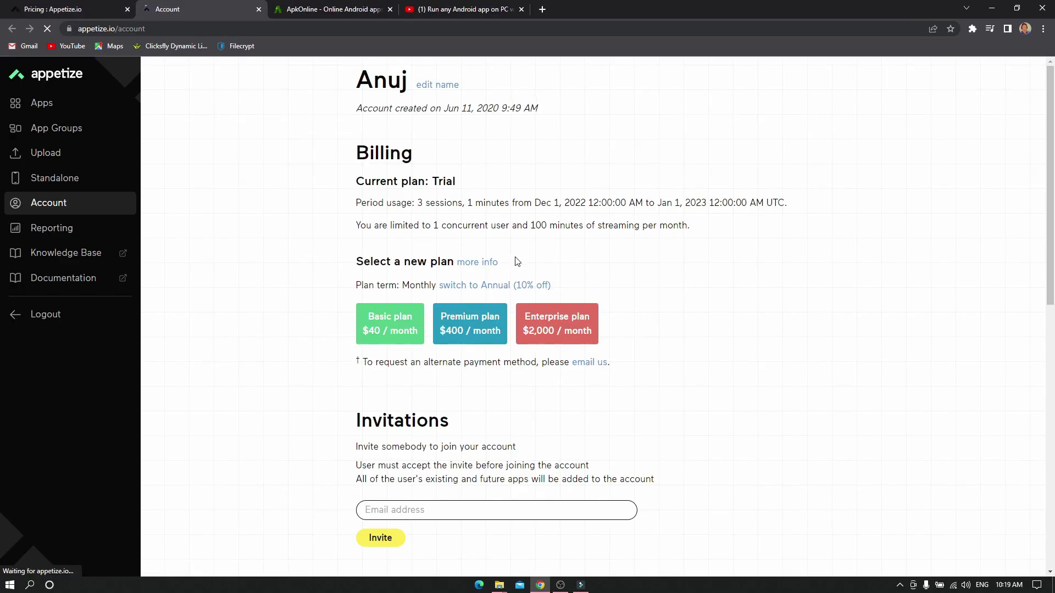
pyautogui.click(54, 106)
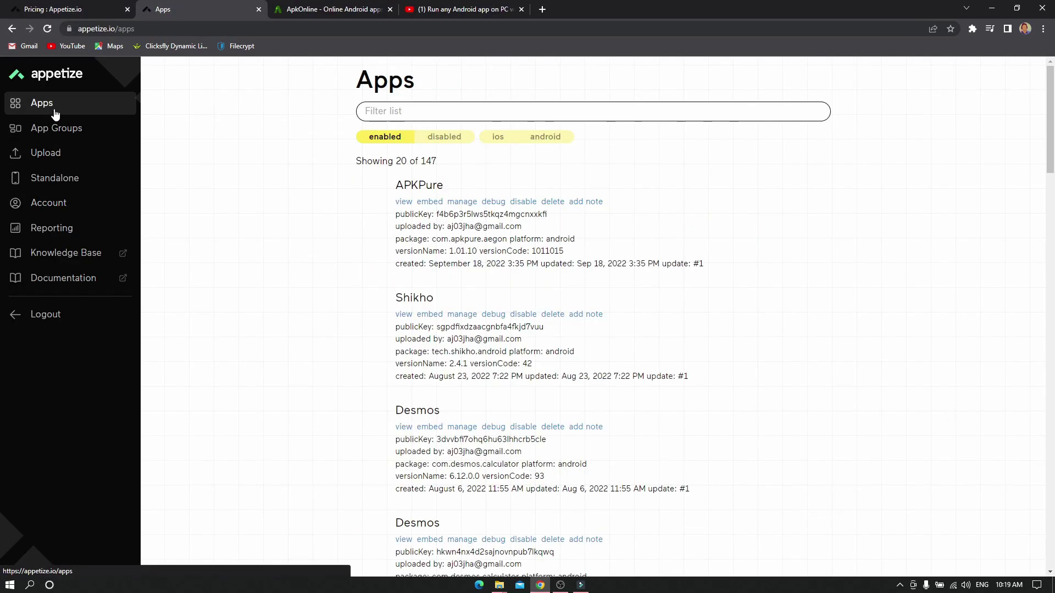
pyautogui.click(403, 426)
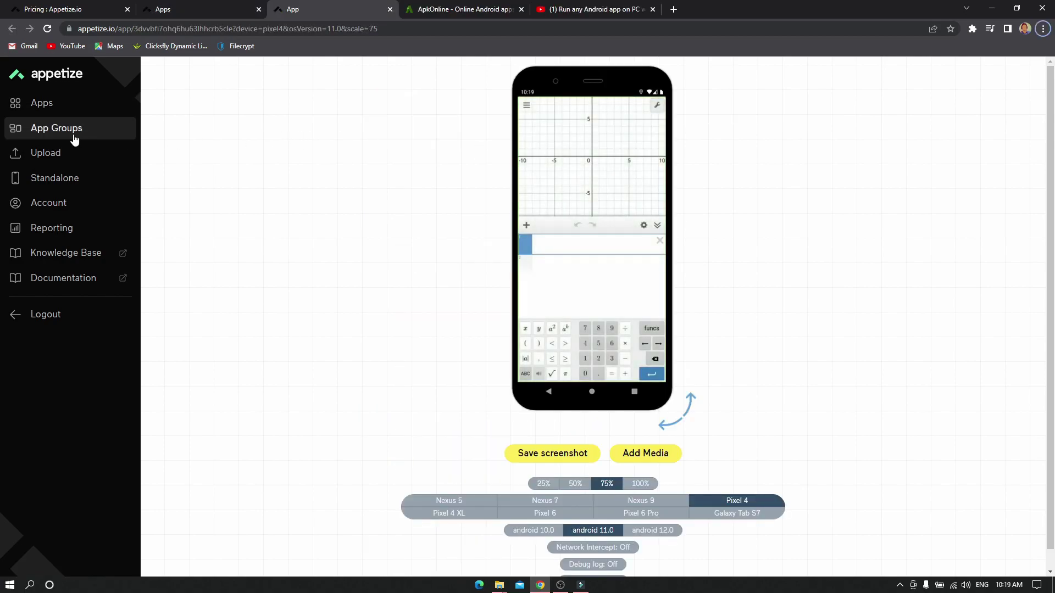
pyautogui.click(213, 10)
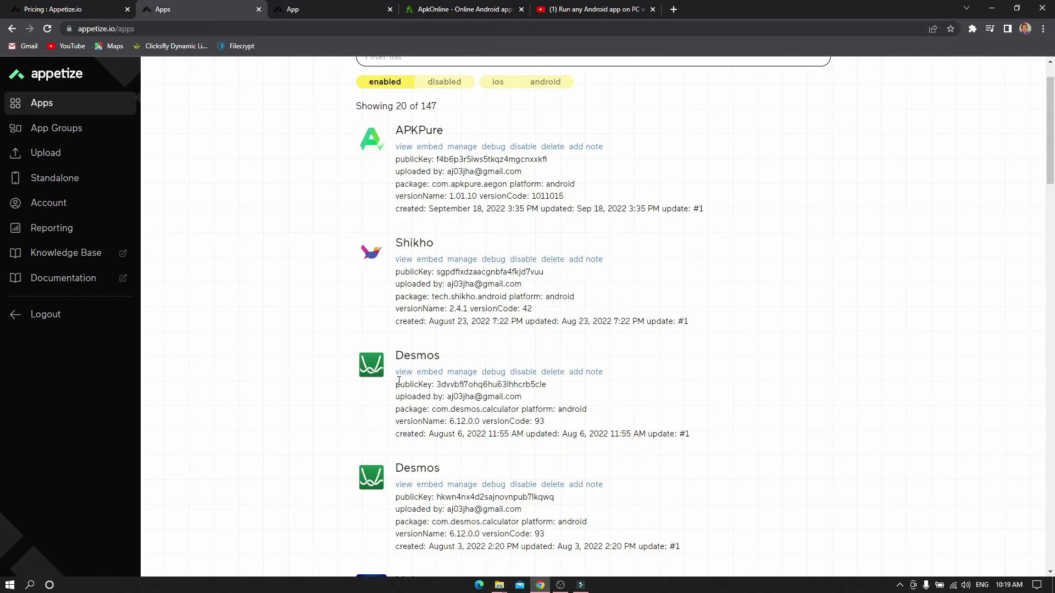
pyautogui.click(319, 16)
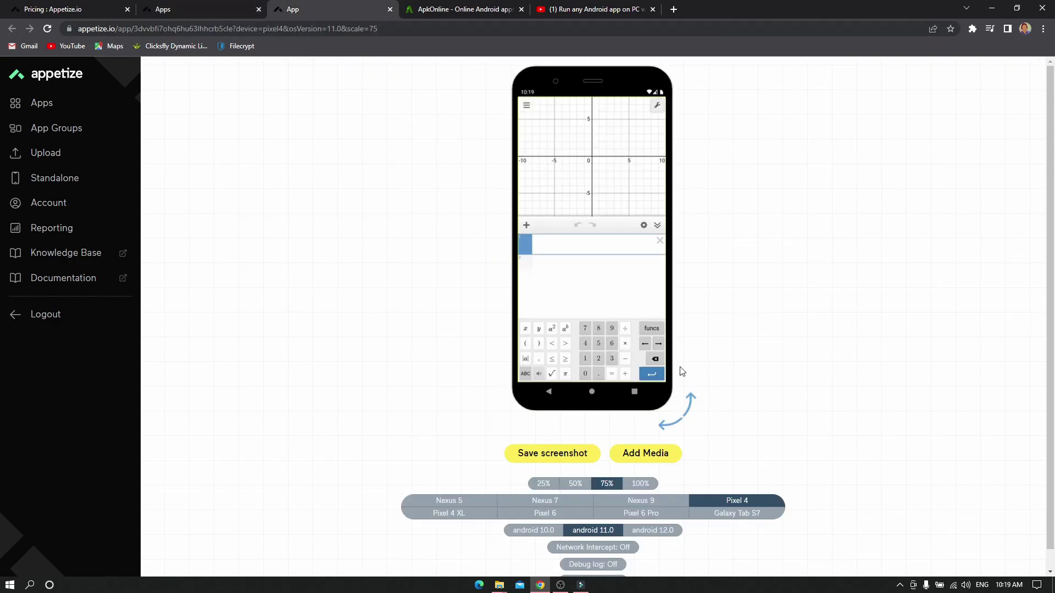
# - Scale the emulated Pixel 4 running Desmos to 100% and switch its orientation between portrait and landscape
pyautogui.click(640, 484)
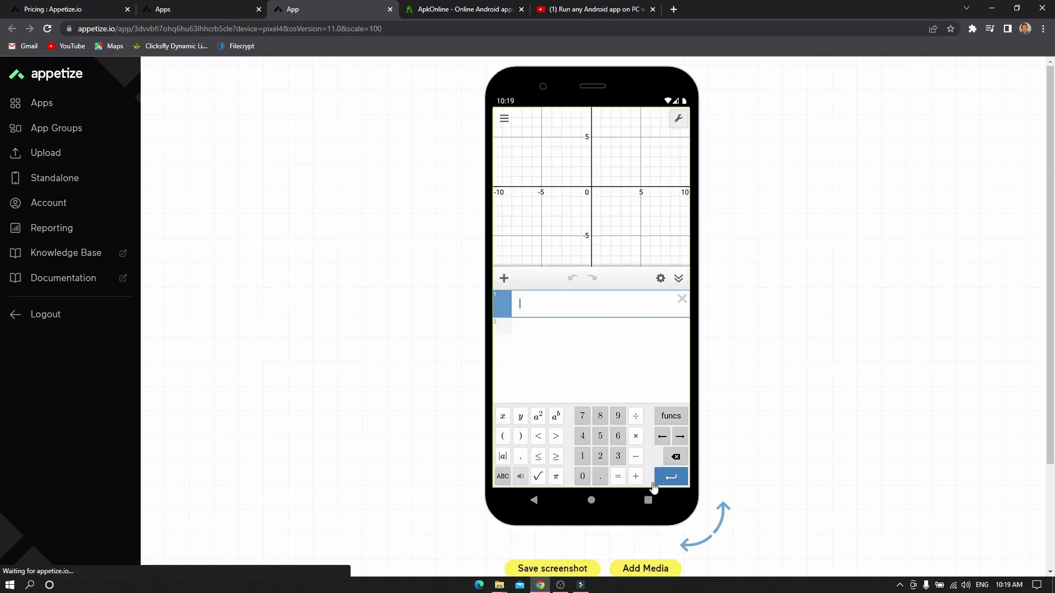
pyautogui.click(722, 507)
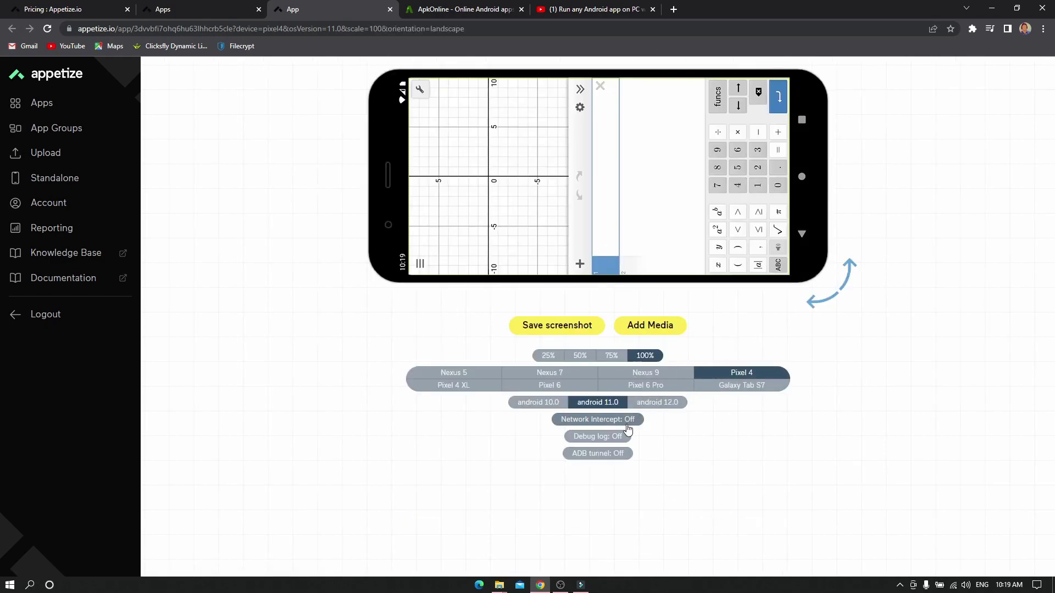
pyautogui.click(823, 307)
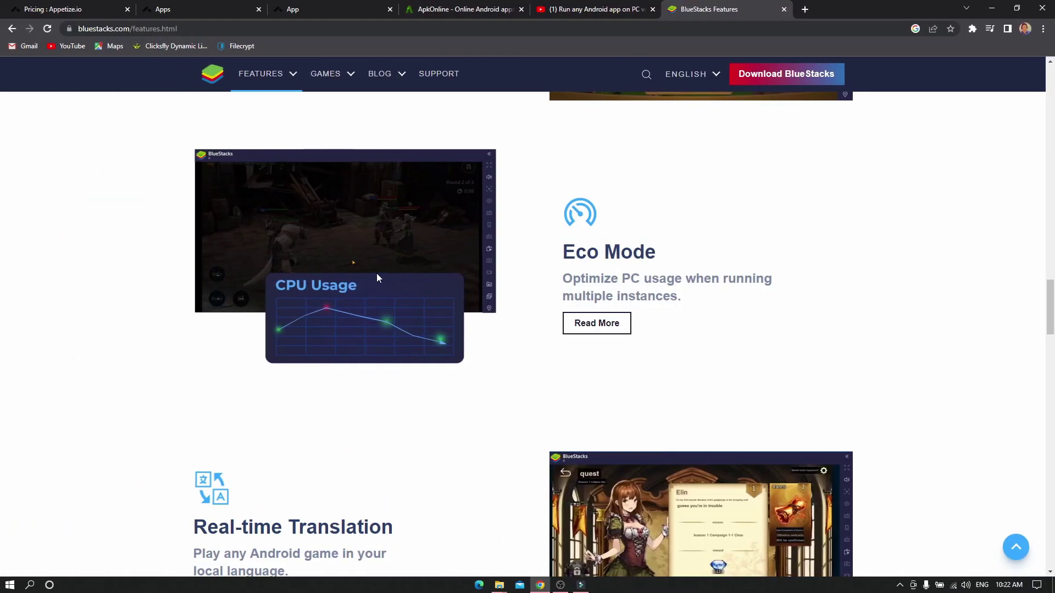
# - Look over the Eco Mode section of the BlueStacks Features page and view the list of feature links in the site header
pyautogui.scroll(4, 389, 219)
pyautogui.scroll(-3, 388, 219)
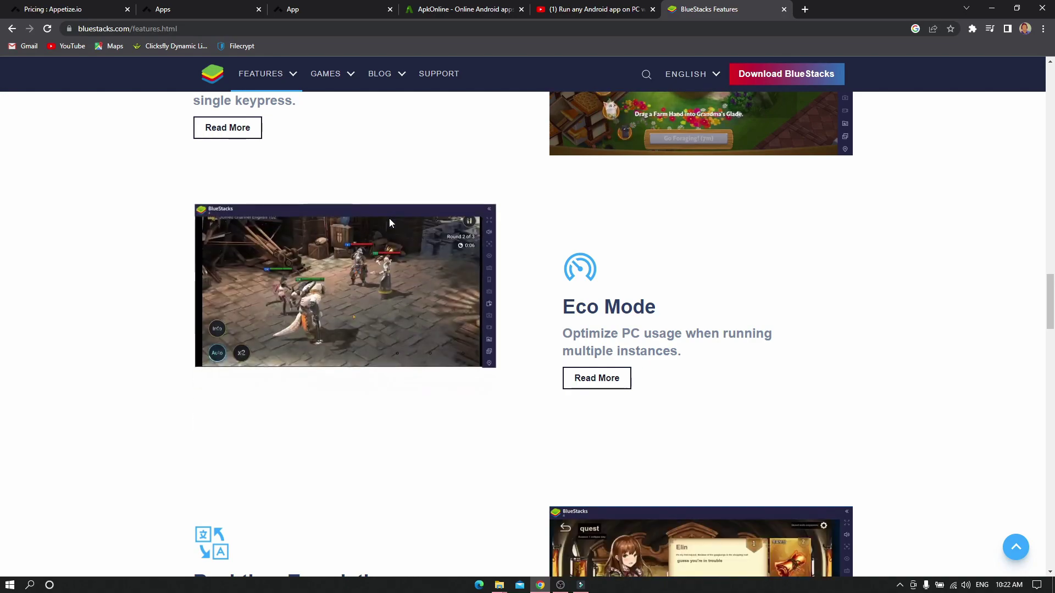
pyautogui.scroll(20, 389, 219)
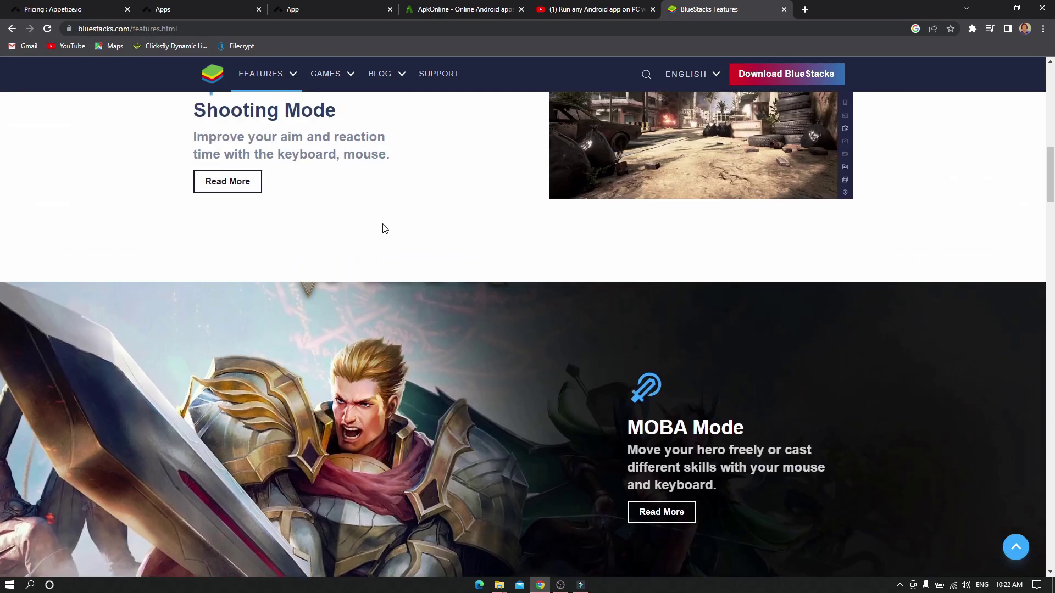
pyautogui.scroll(15, 385, 228)
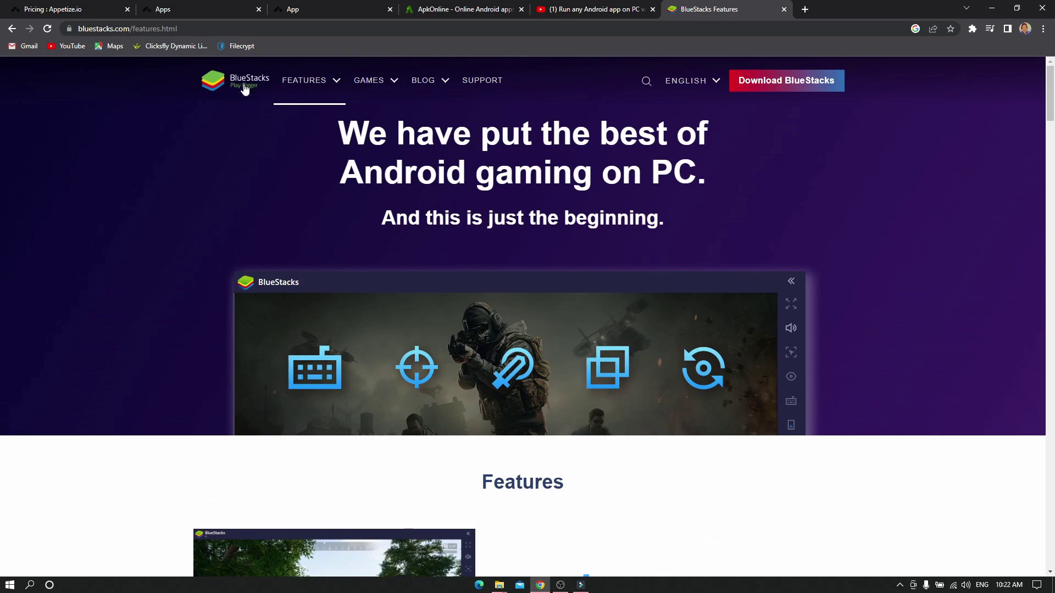
pyautogui.moveTo(324, 87)
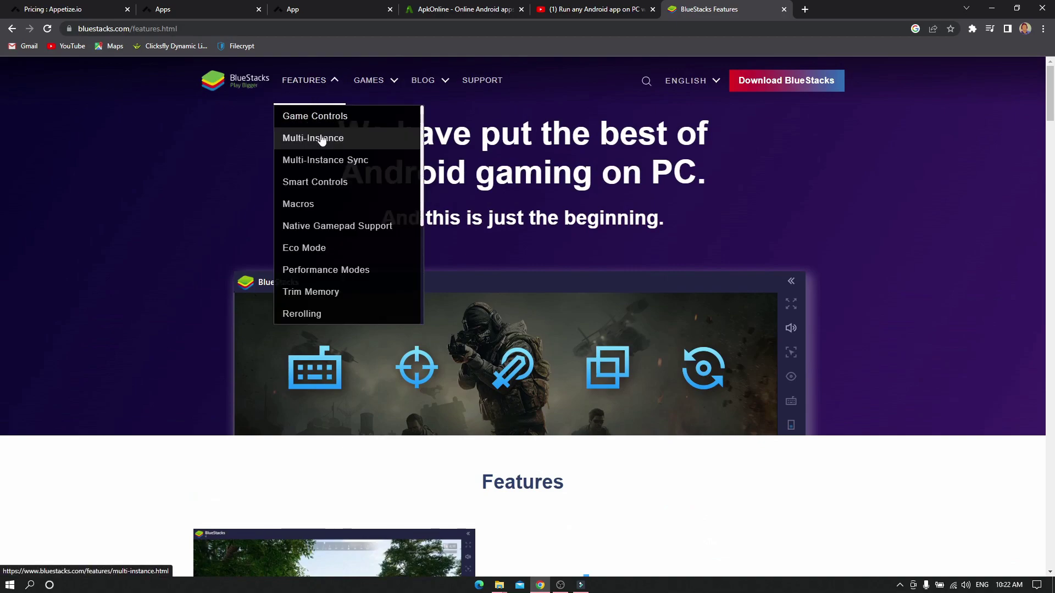
# - Review the BlueStacks gaming features from Shooting Mode through Multi-Instance, Eco Mode, Real-time Translation, Rerolling and Script to High FPS
pyautogui.scroll(-10, 404, 253)
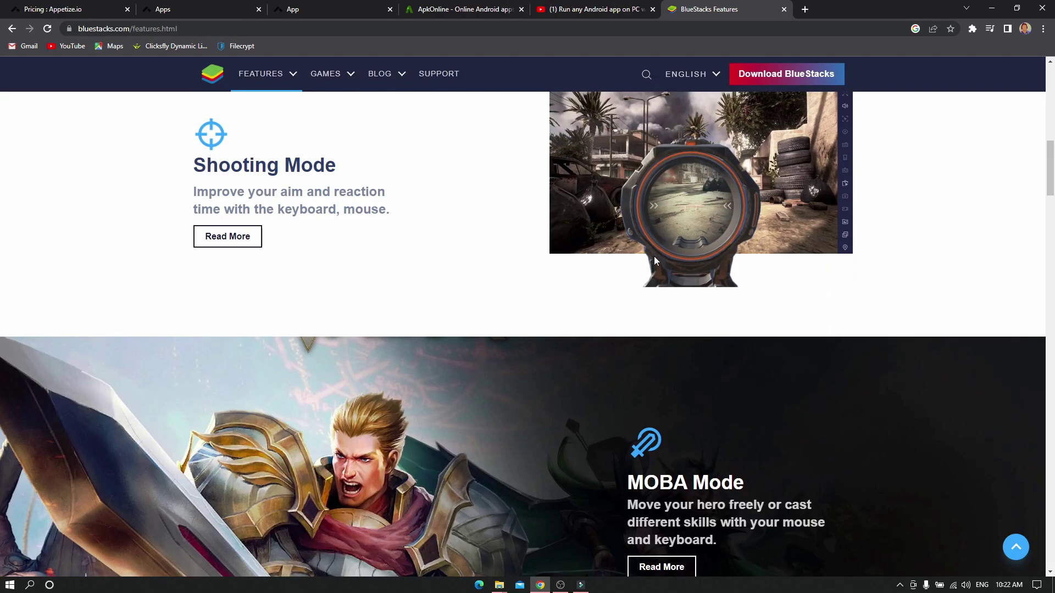
pyautogui.scroll(-11, 654, 256)
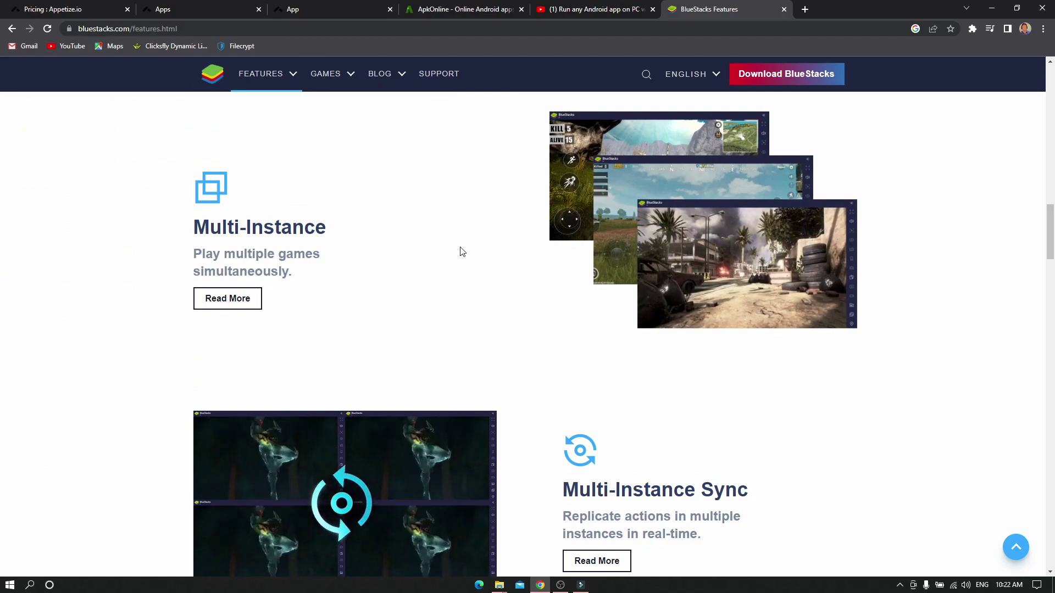
pyautogui.scroll(-8, 447, 358)
pyautogui.scroll(-5, 448, 348)
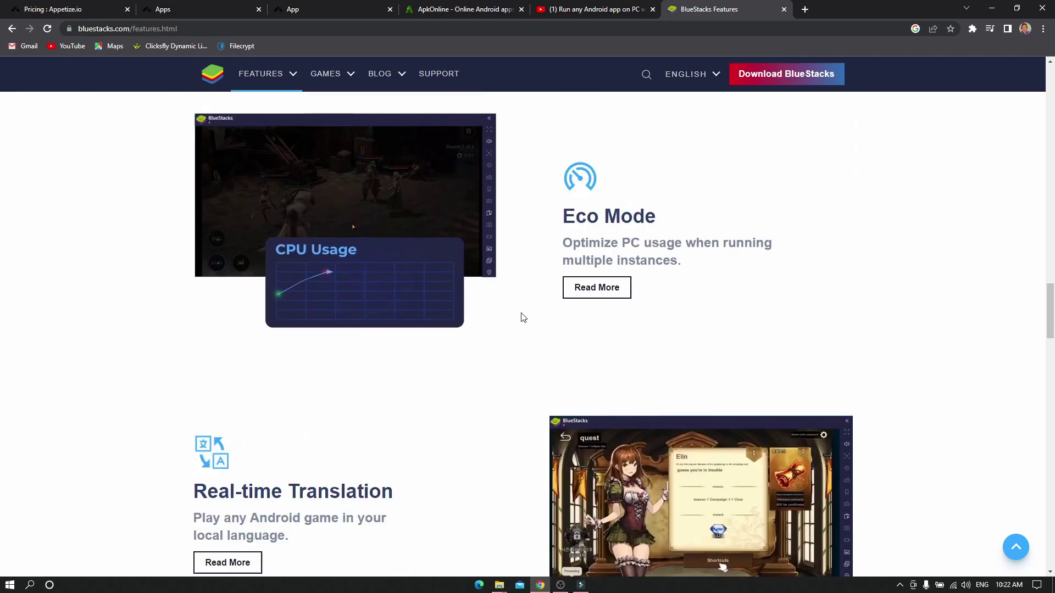
pyautogui.scroll(2, 521, 315)
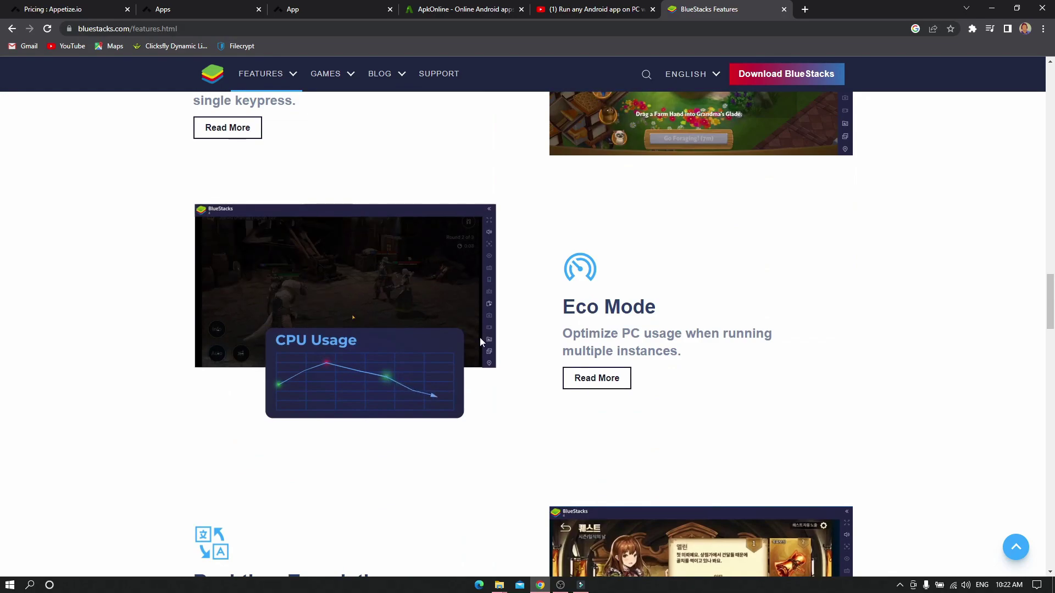
pyautogui.scroll(-10, 544, 363)
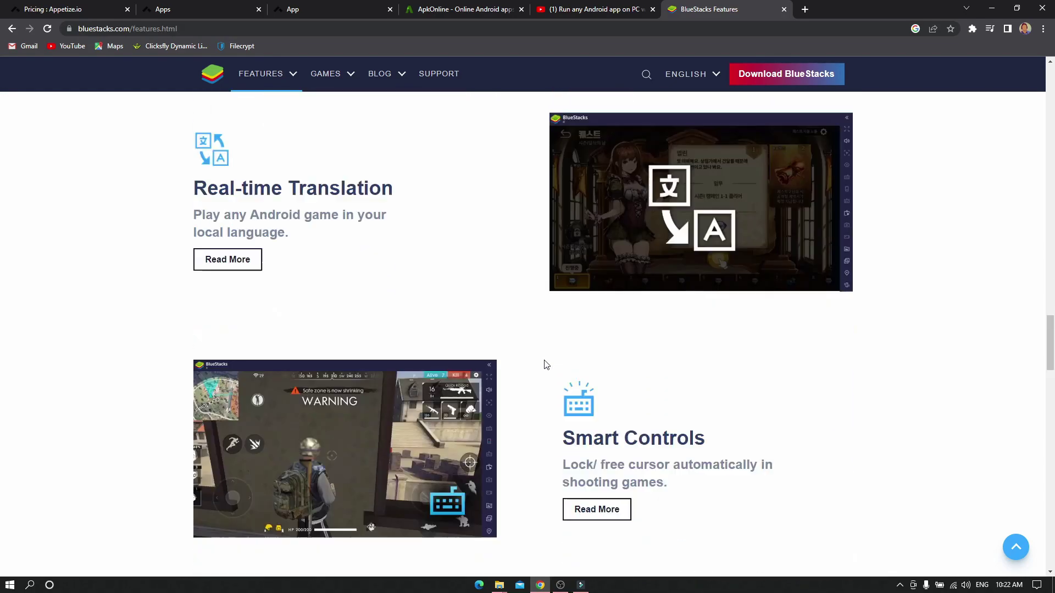
pyautogui.scroll(-4, 545, 366)
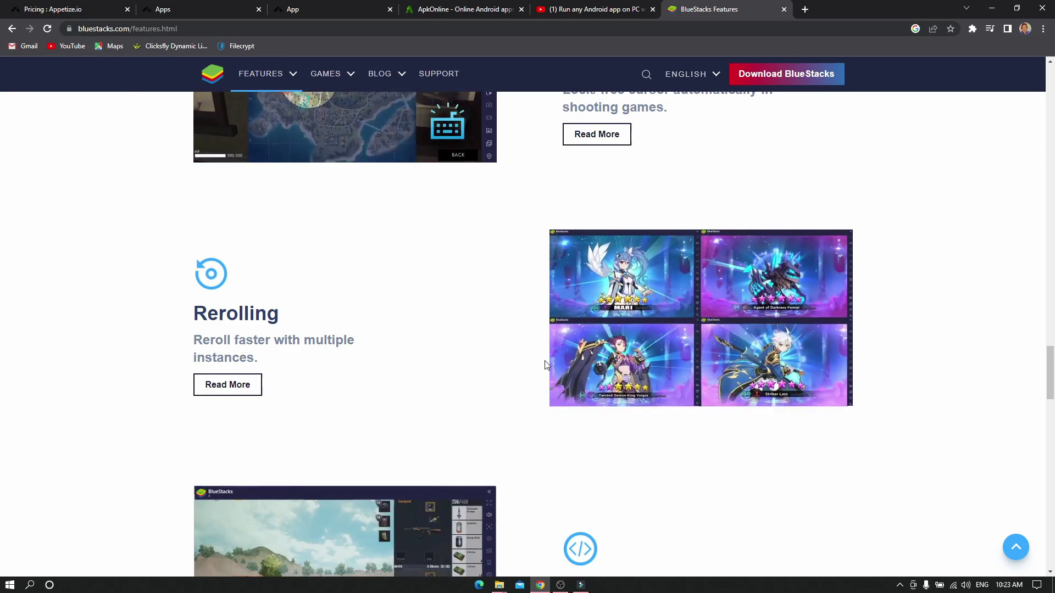
pyautogui.scroll(-7, 546, 366)
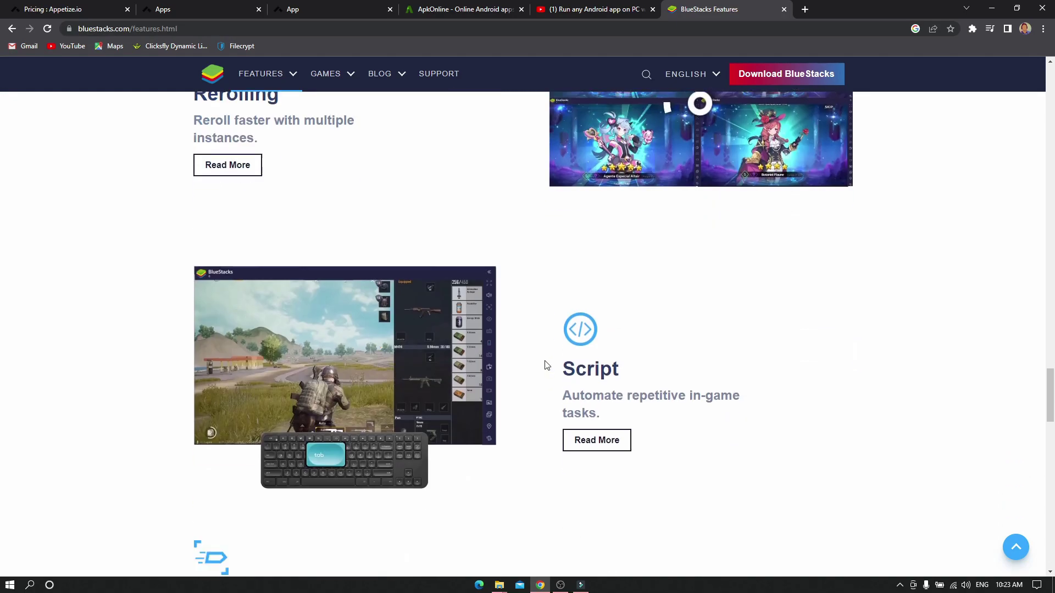
pyautogui.scroll(-2, 593, 379)
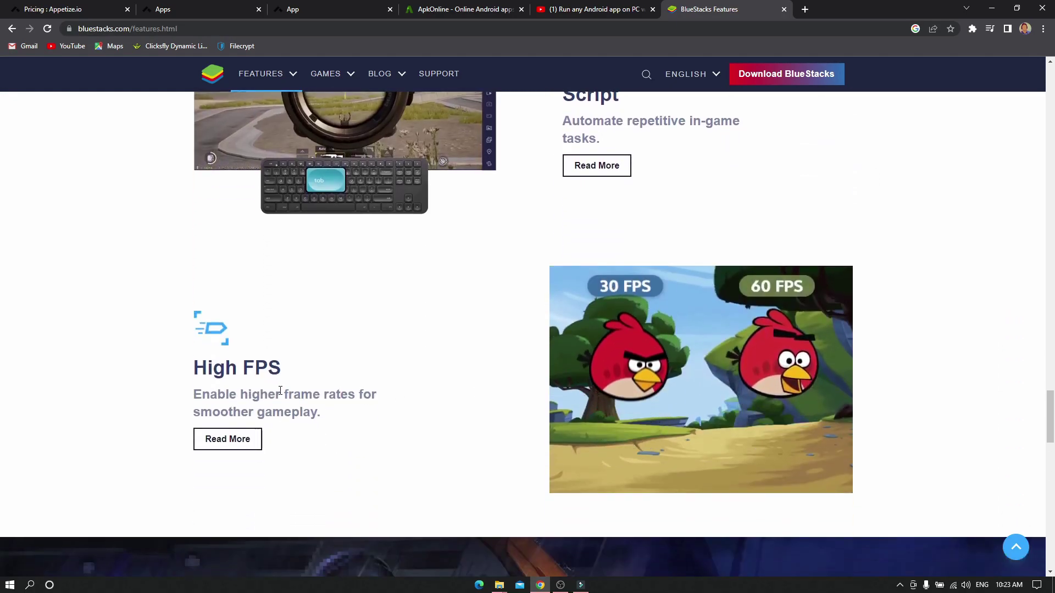
# - Examine the Utility Features section, covering device profiles, disk cleanup, video recording and screenshots, down to the page footer
pyautogui.scroll(-5, 281, 379)
pyautogui.scroll(-7, 281, 384)
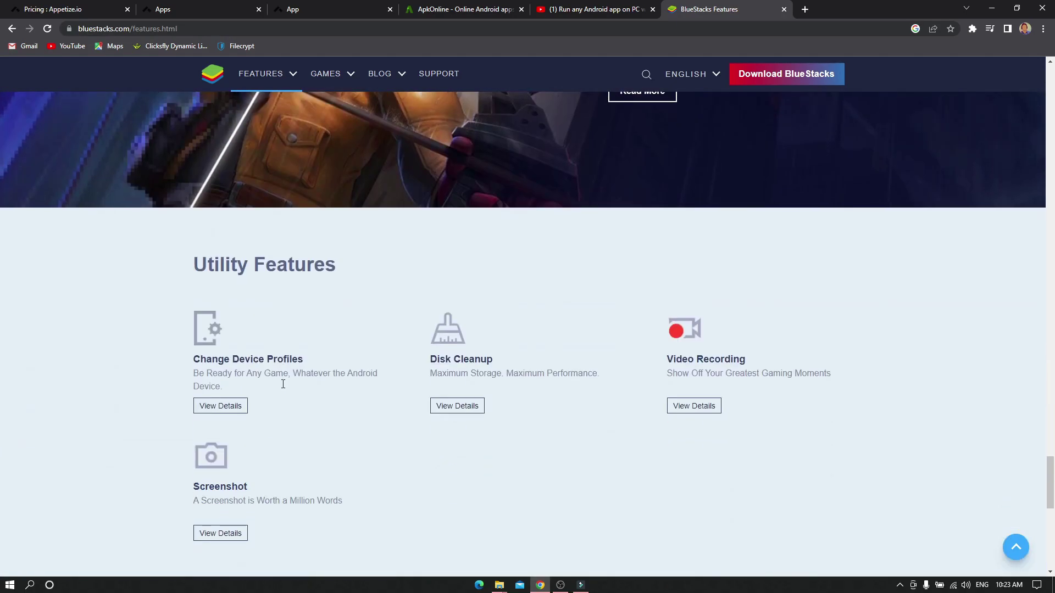
pyautogui.scroll(-3, 306, 360)
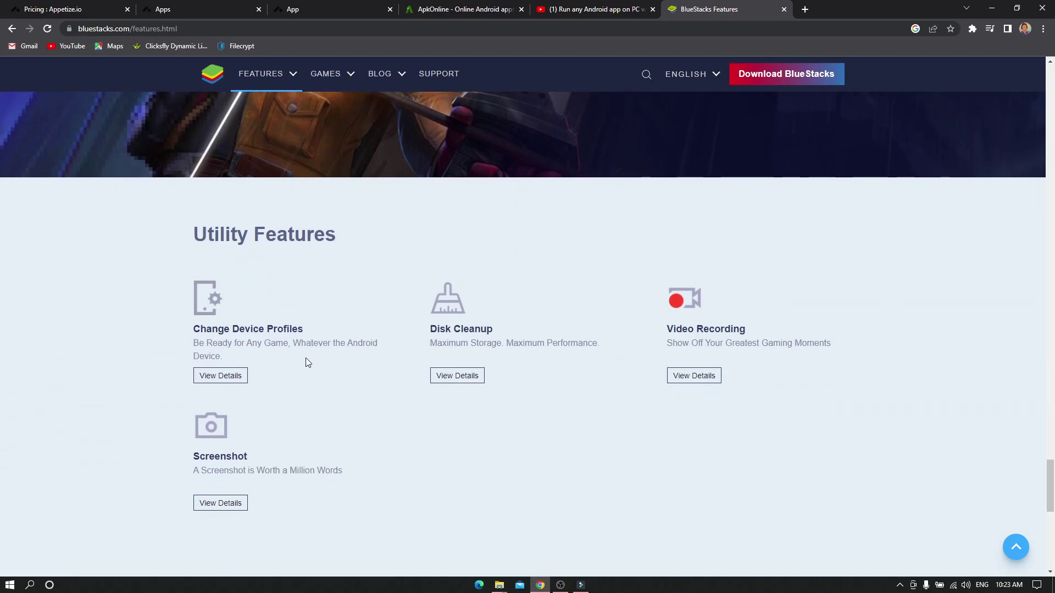
pyautogui.scroll(2, 162, 228)
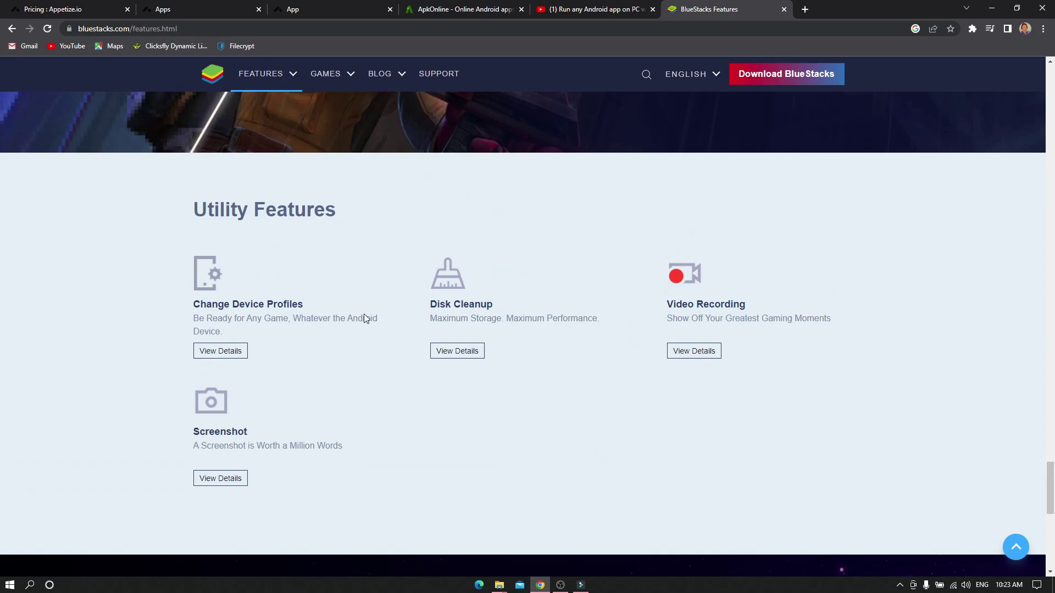
pyautogui.scroll(-5, 213, 458)
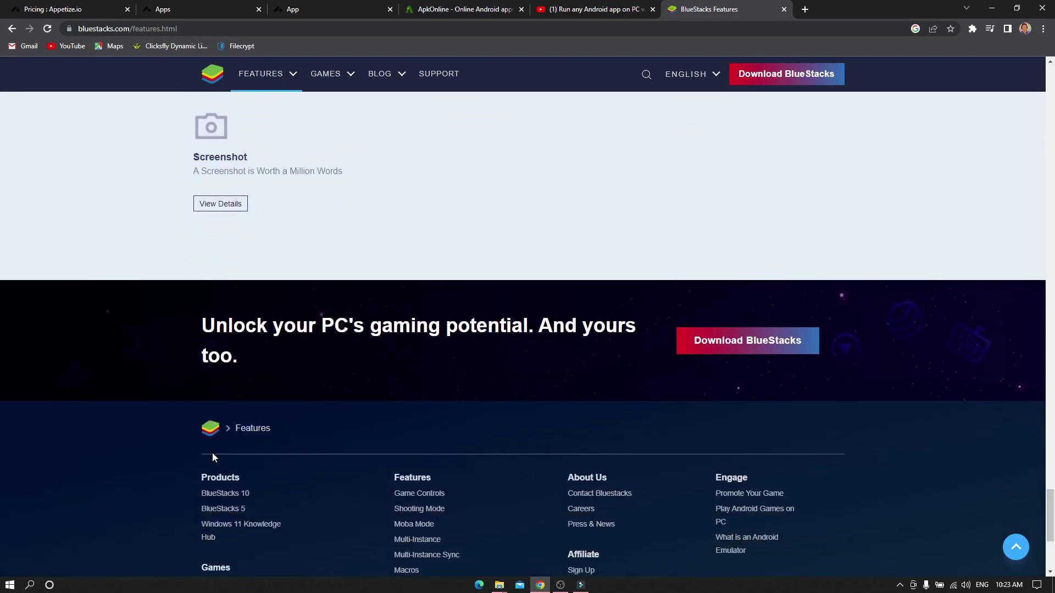
# - Request the BlueStacks installer download from the page header and dismiss both the Free Download Manager and browser save dialogs
pyautogui.scroll(20, 213, 456)
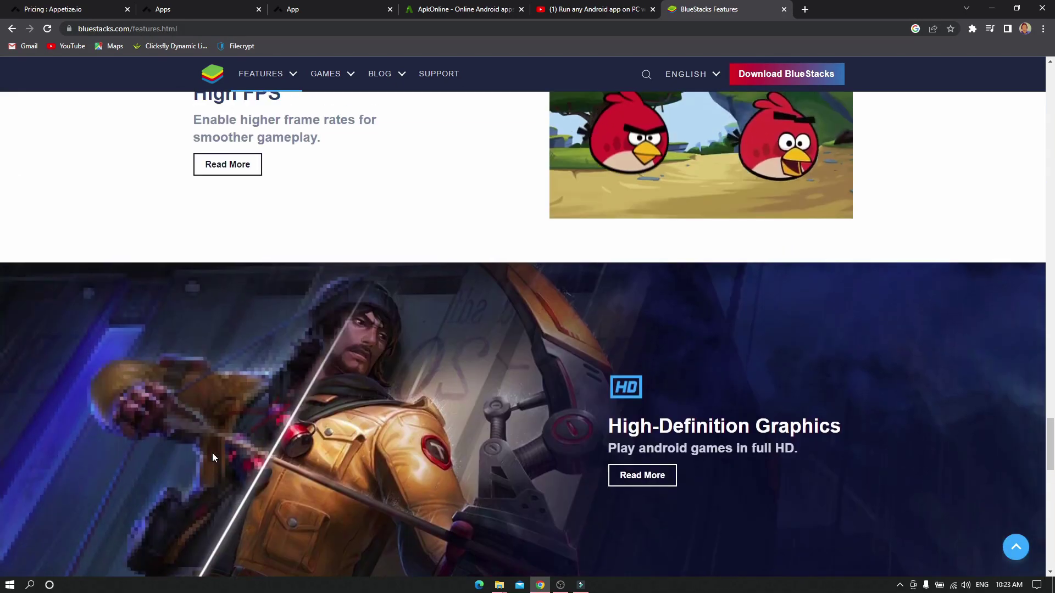
pyautogui.scroll(20, 213, 457)
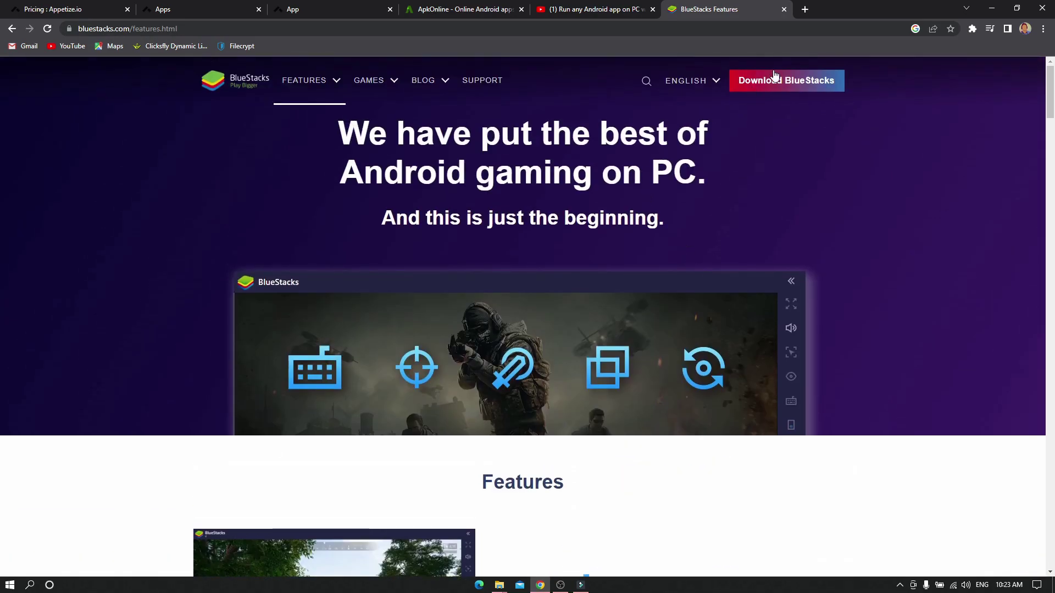
pyautogui.click(787, 81)
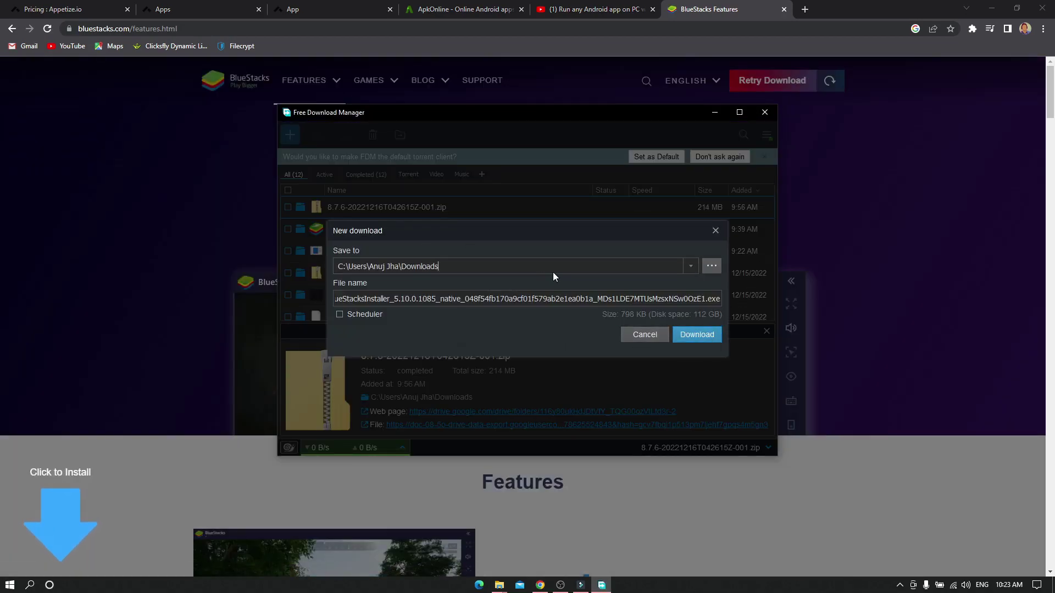
pyautogui.click(715, 230)
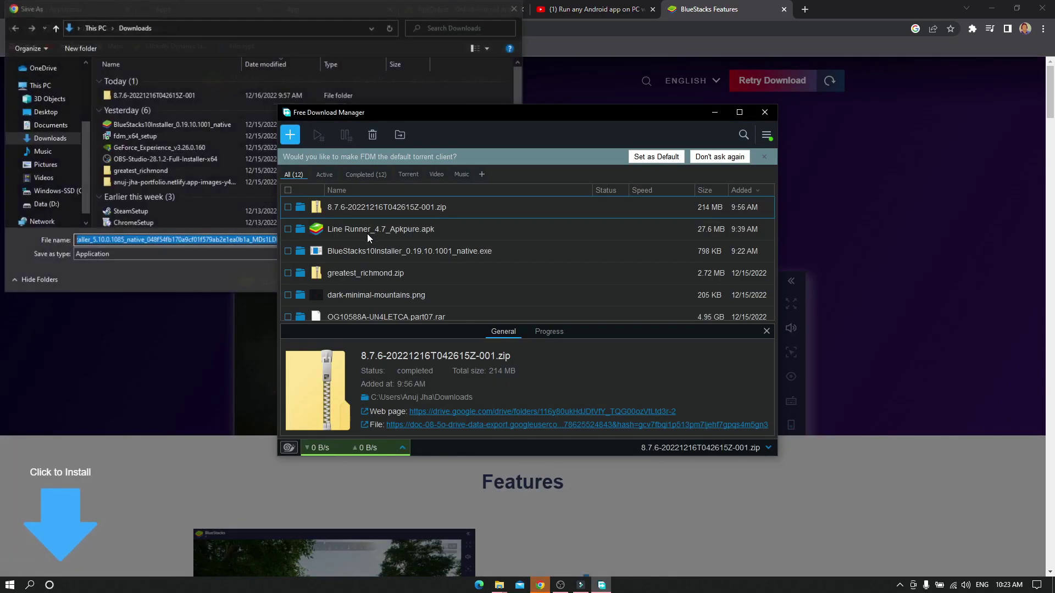
pyautogui.click(514, 9)
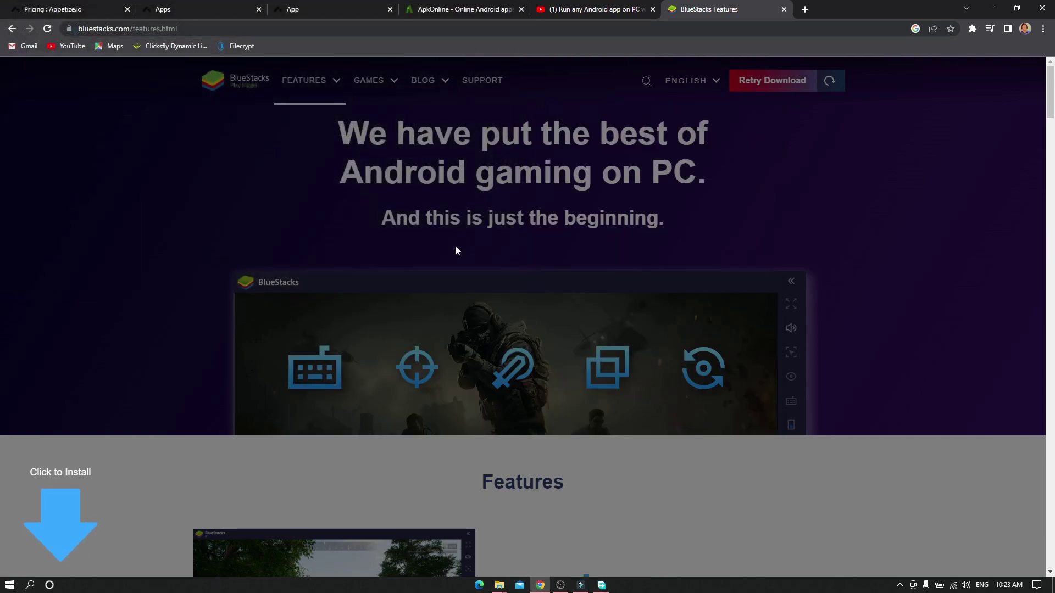
# - Open the Downloads folder in a maximized window, run BlueStacks10Installer_0.19.10.1001_native, and close the installer window
pyautogui.scroll(-4, 555, 522)
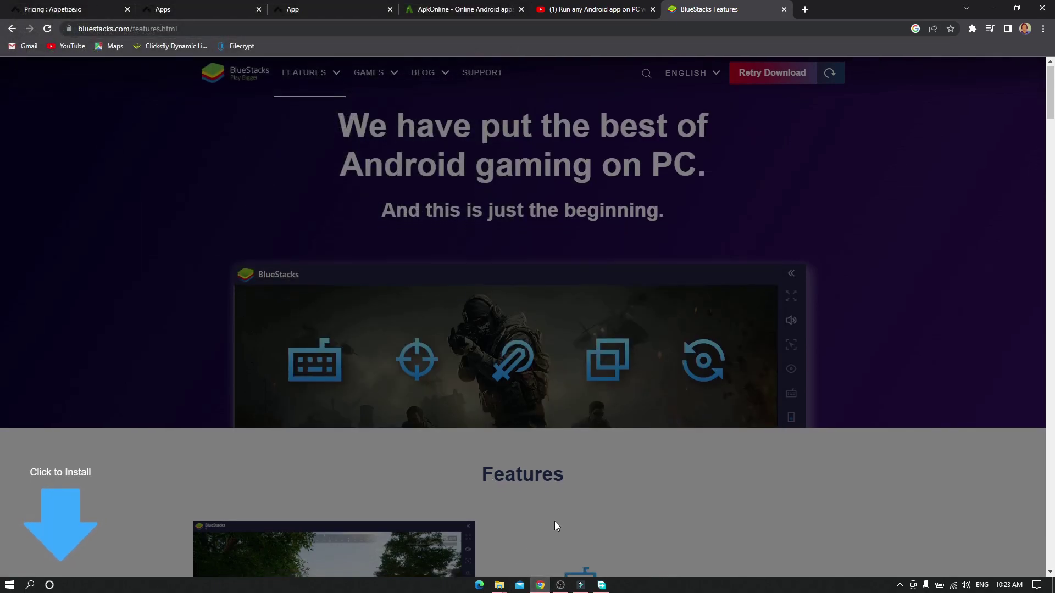
pyautogui.click(10, 584)
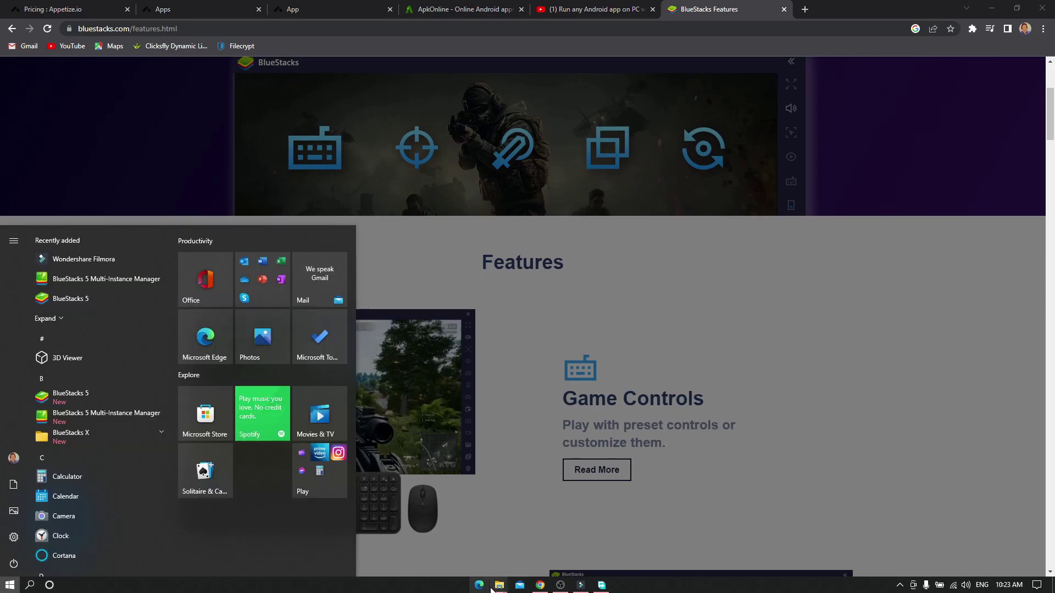
pyautogui.moveTo(499, 585)
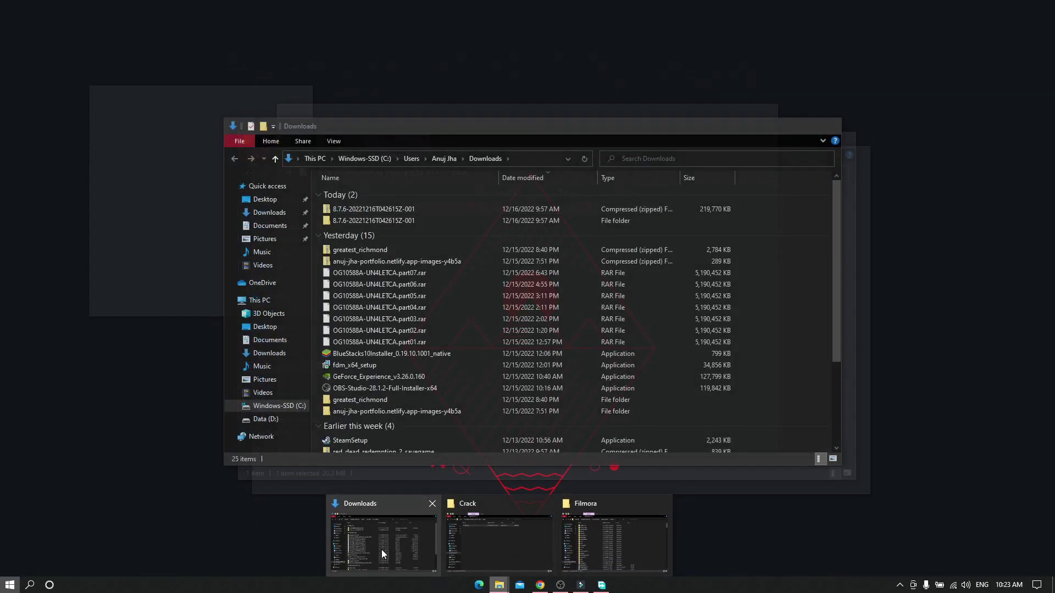
pyautogui.click(382, 554)
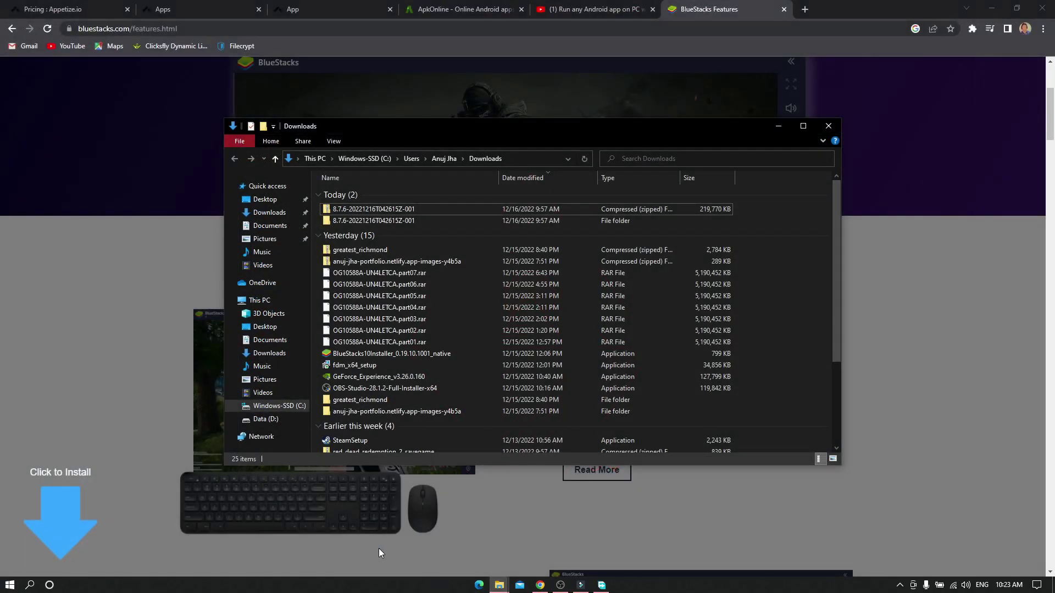
pyautogui.click(803, 127)
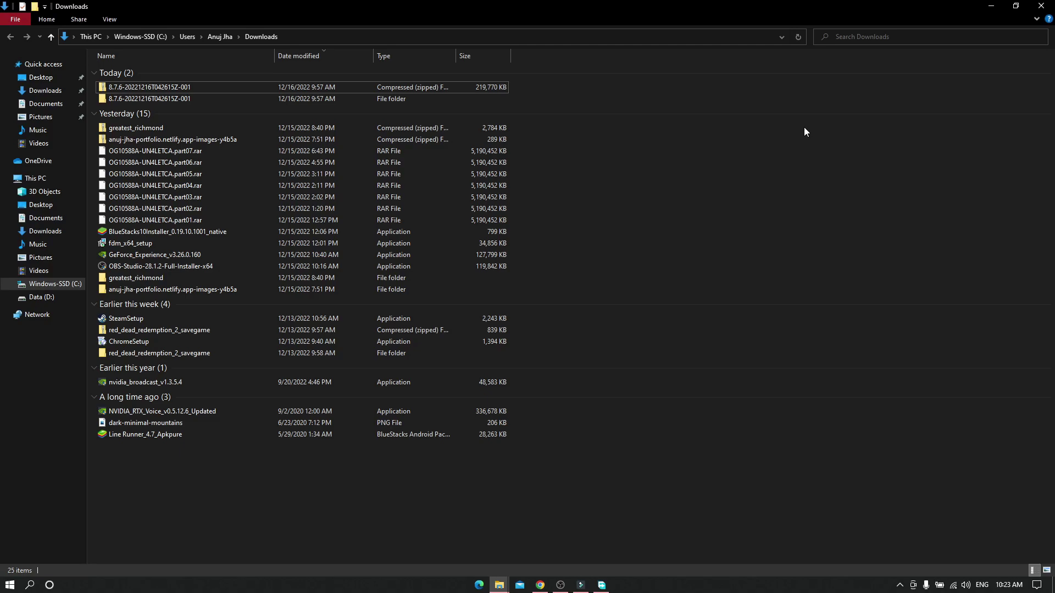
pyautogui.doubleClick(181, 232)
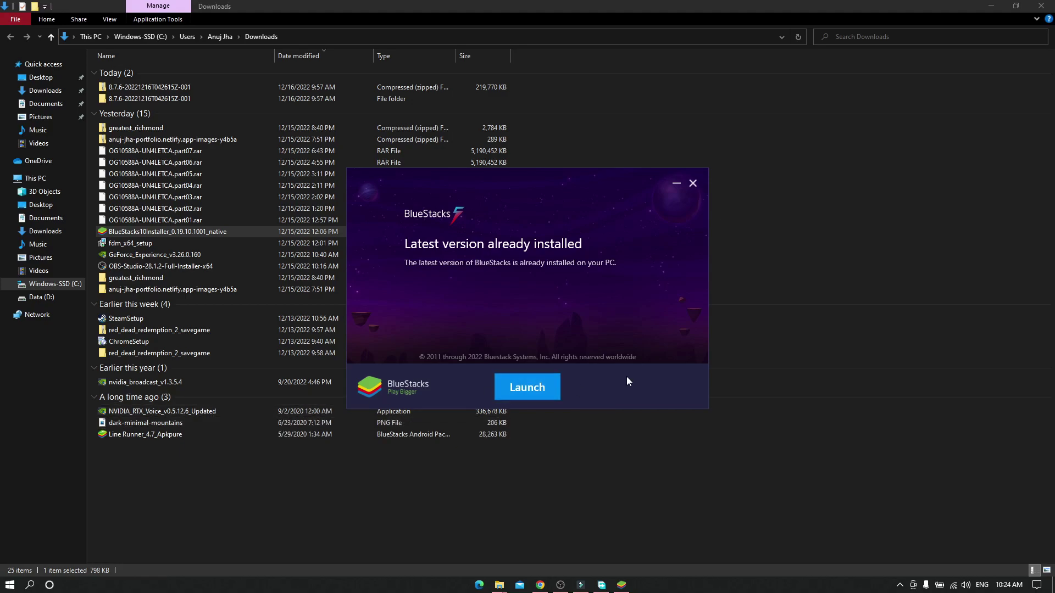
pyautogui.click(693, 183)
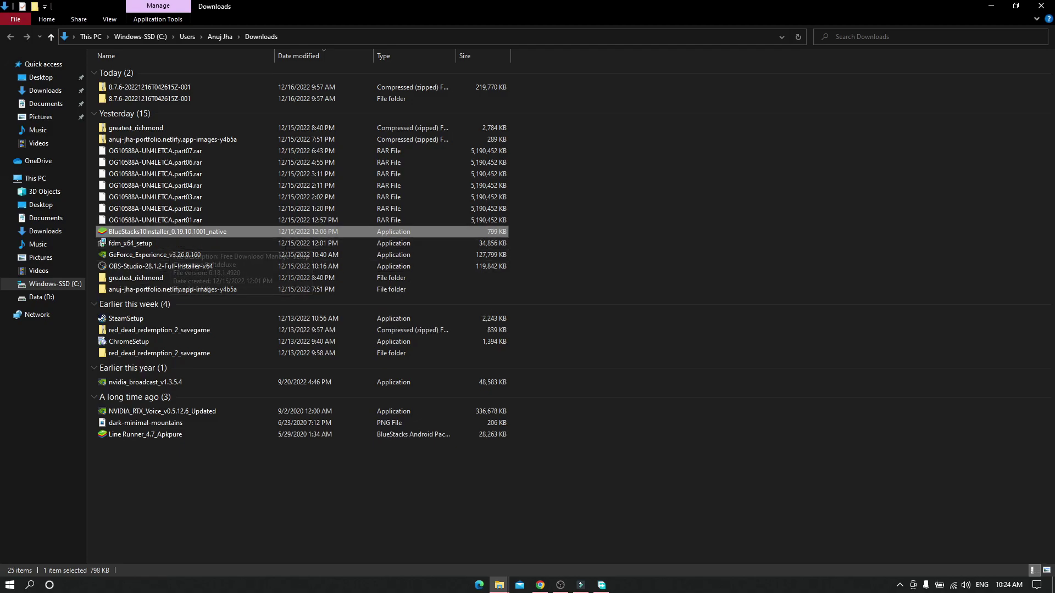
pyautogui.doubleClick(168, 231)
# - Find and launch BlueStacks X from the Windows search, dismiss the My Games tip, and maximize the window to browse its home page
pyautogui.click(10, 585)
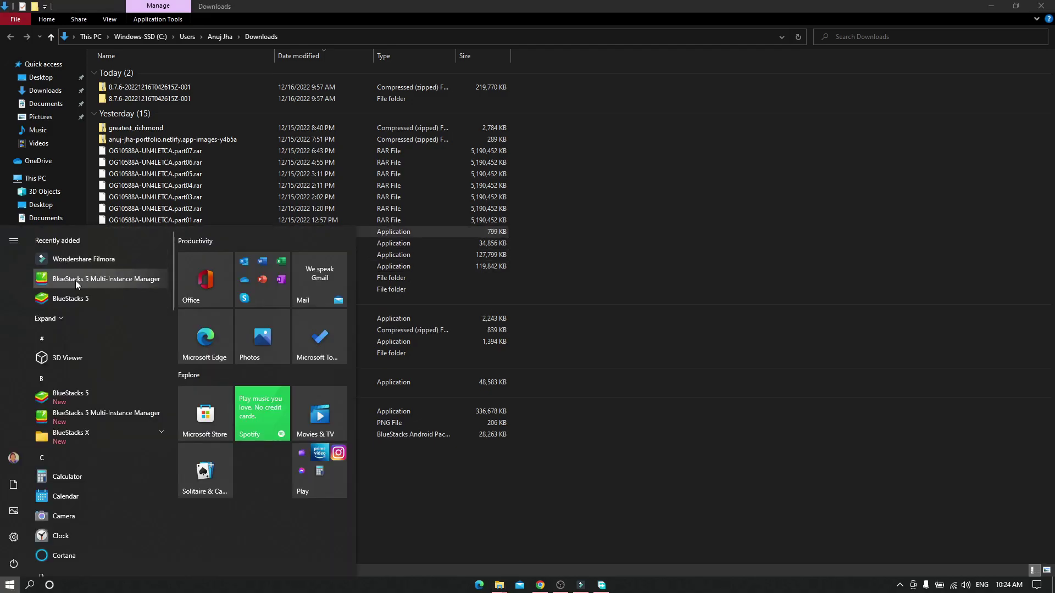
pyautogui.write('bl')
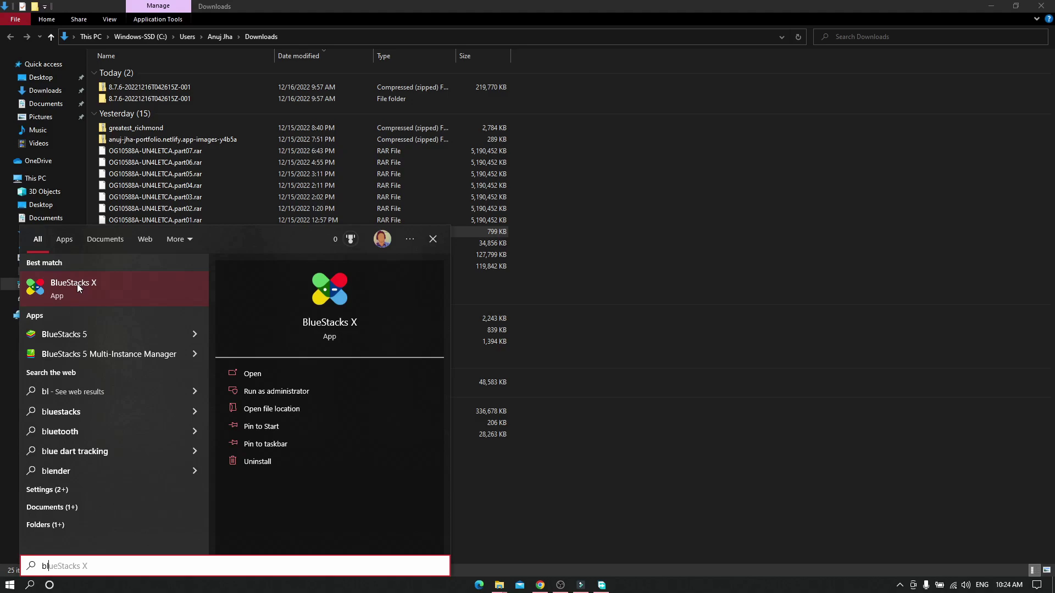
pyautogui.click(77, 283)
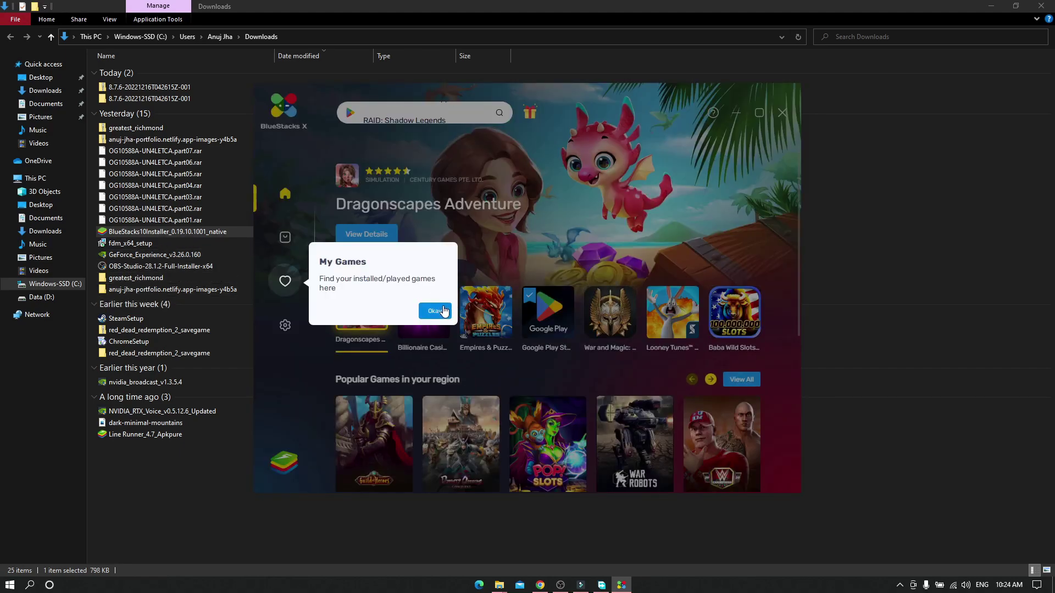
pyautogui.click(442, 310)
pyautogui.click(759, 113)
pyautogui.scroll(-4, 715, 220)
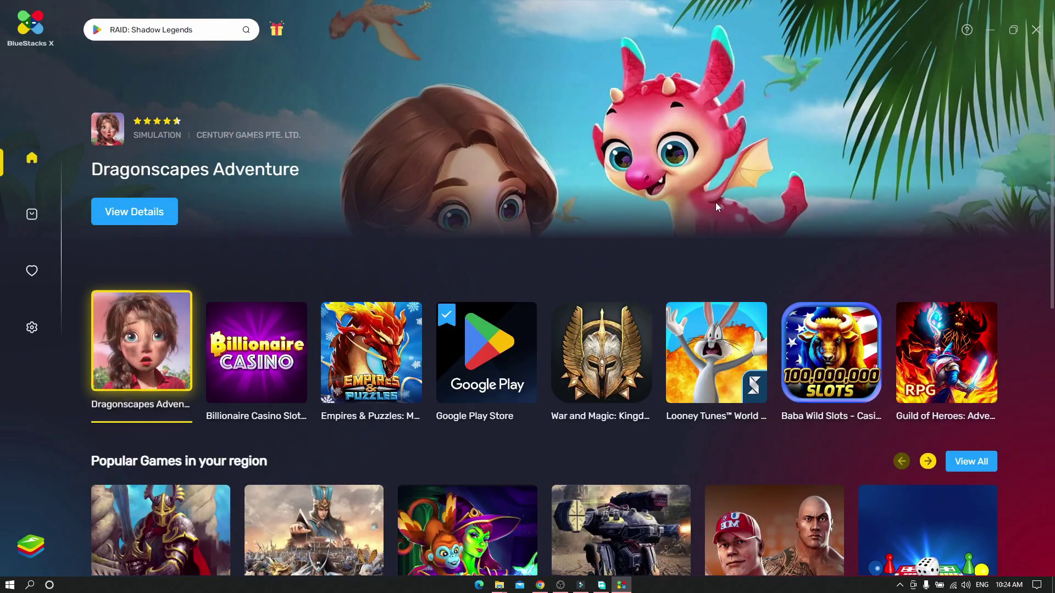
# - Browse the popular and trending games on the home page, open My Games, and launch Shadow Fight 2
pyautogui.scroll(-5, 717, 244)
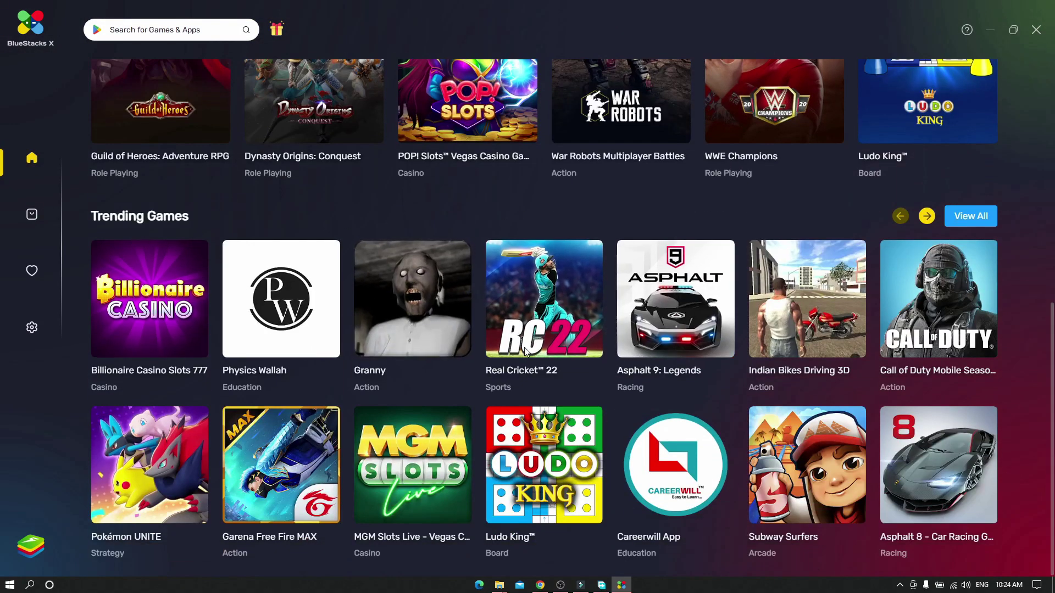
pyautogui.scroll(3, 768, 395)
pyautogui.scroll(2, 767, 392)
pyautogui.scroll(-5, 767, 392)
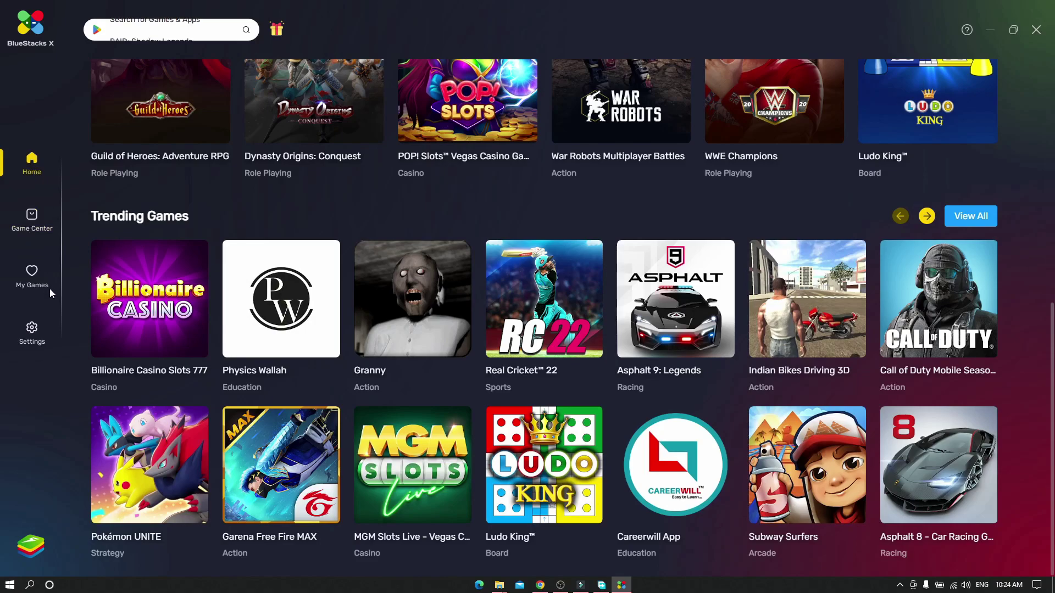
pyautogui.click(34, 281)
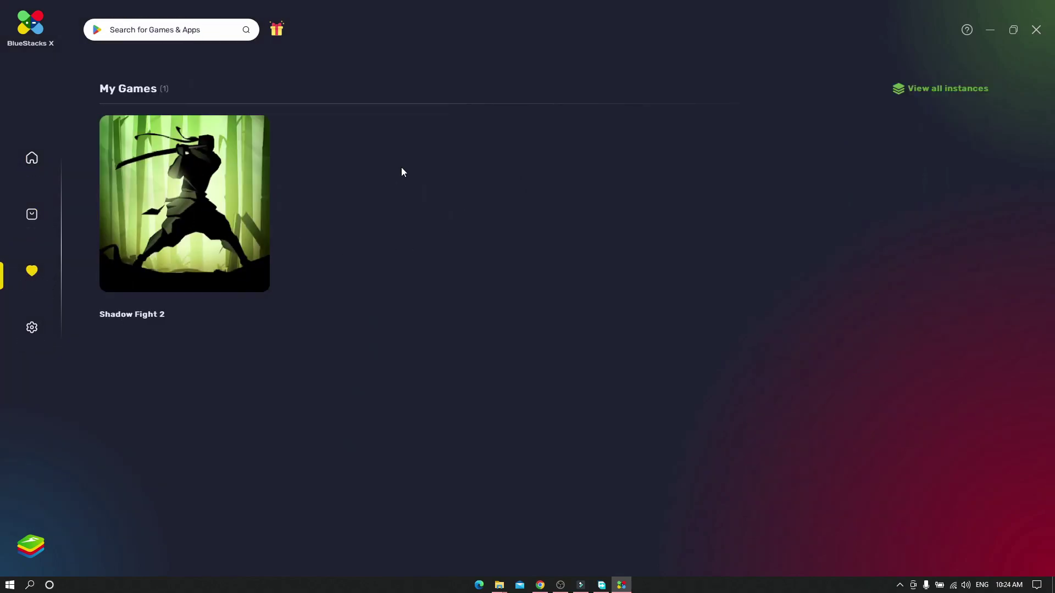
pyautogui.click(201, 197)
# - Search the BlueStacks X game library for "codm"
pyautogui.click(181, 28)
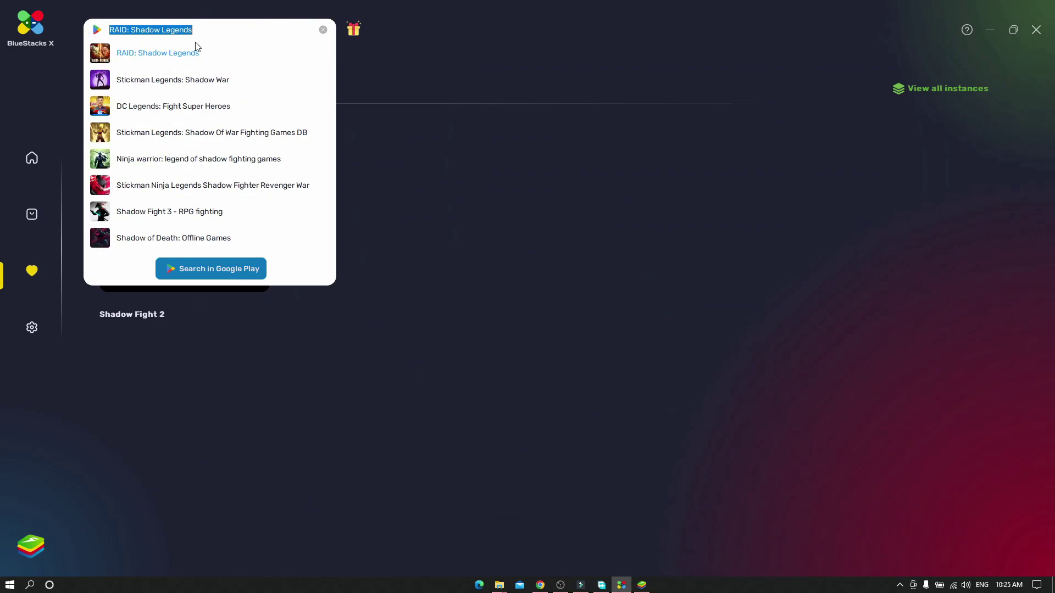
pyautogui.write('codm')
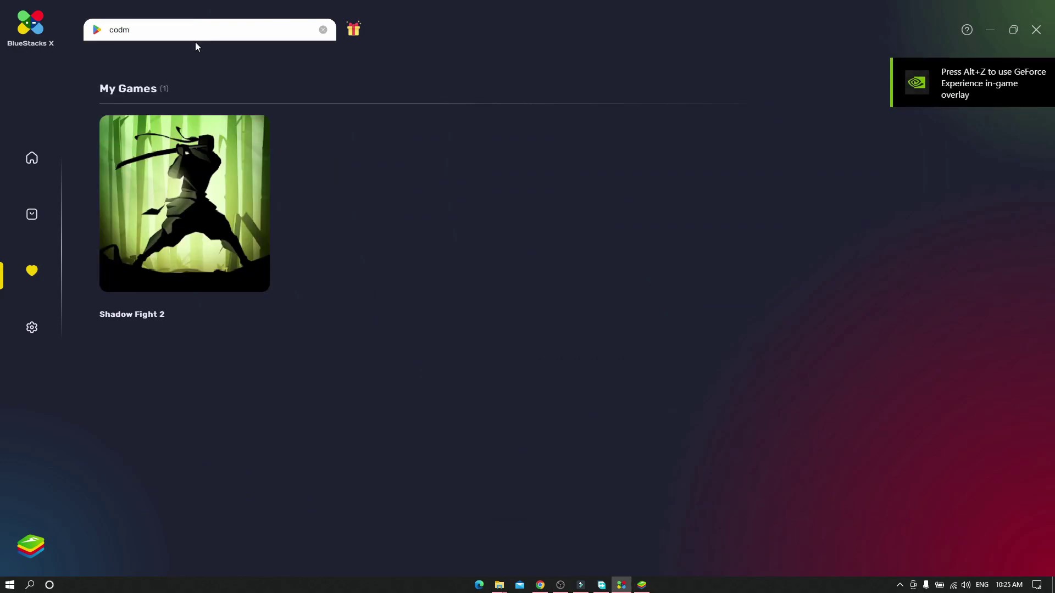
pyautogui.press('Return')
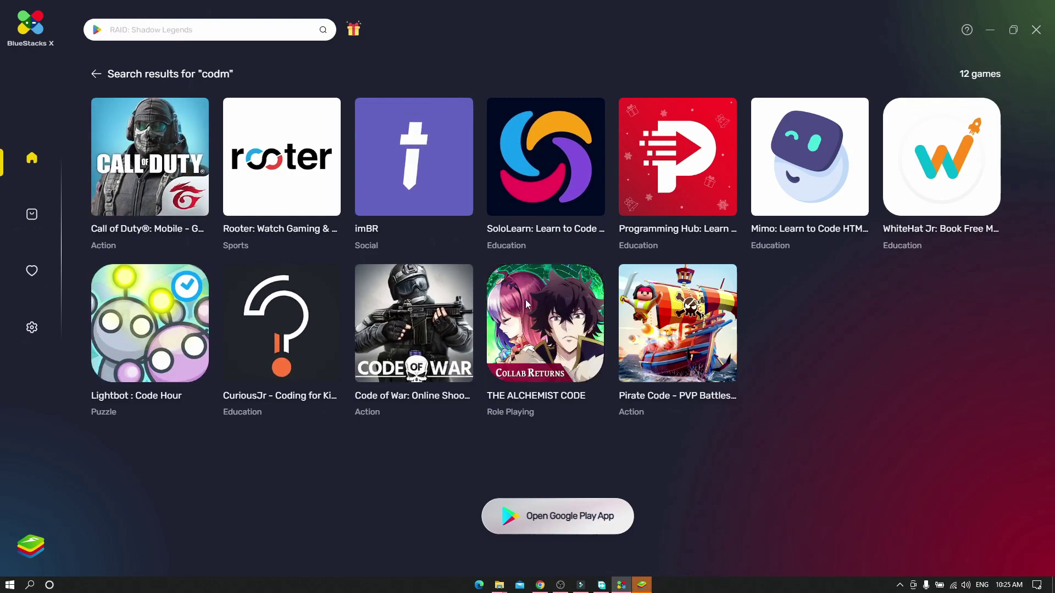
# - Switch to the App Player running Shadow Fight 2, restore down the BlueStacks X window, and dismiss the Lynx dialogue in the game
pyautogui.click(642, 584)
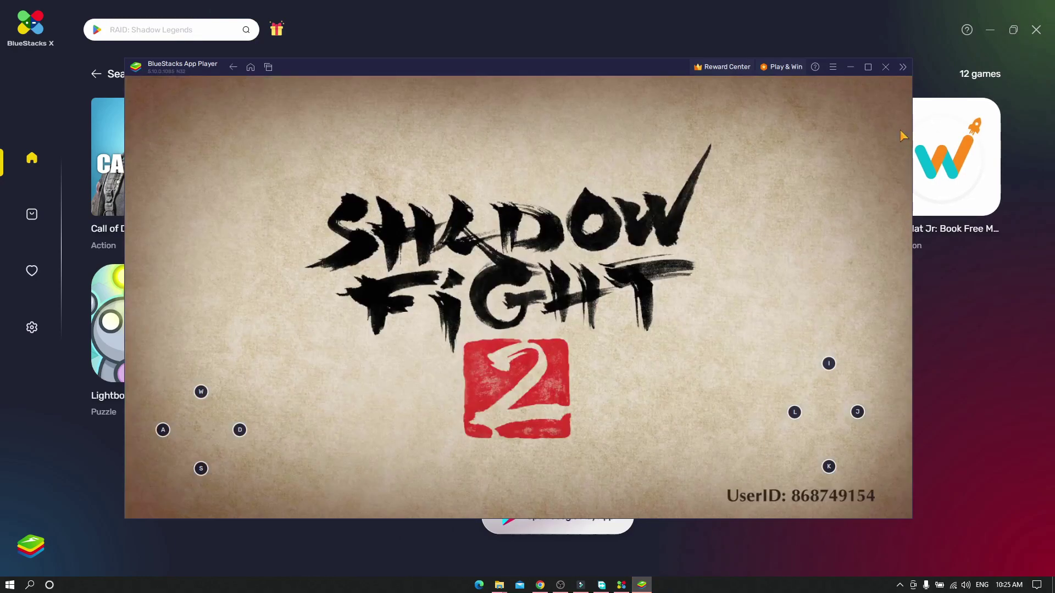
pyautogui.click(1013, 29)
pyautogui.click(834, 68)
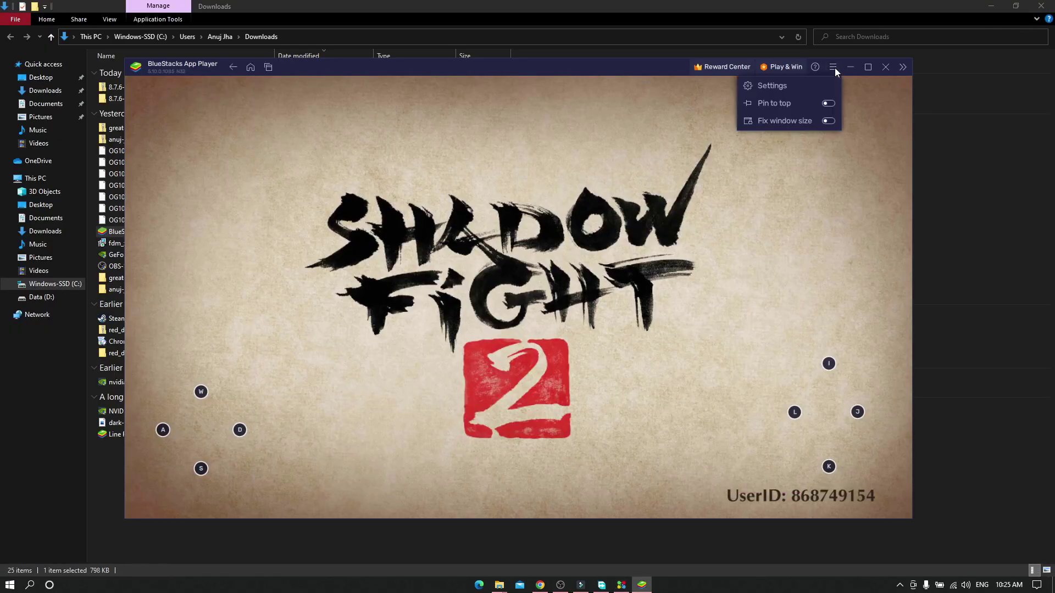
pyautogui.click(834, 68)
pyautogui.click(834, 67)
pyautogui.click(532, 188)
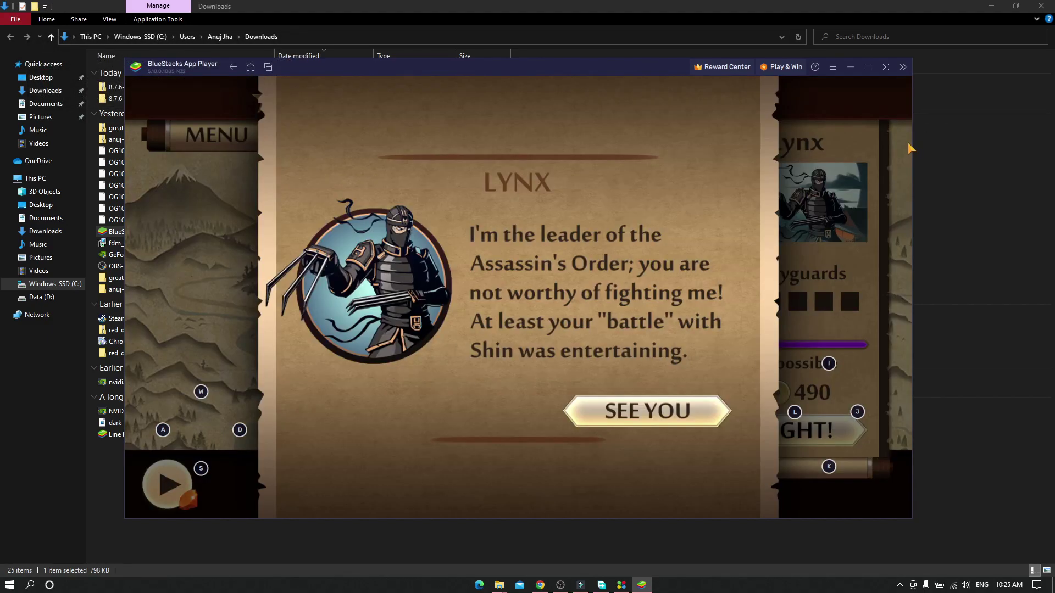
pyautogui.click(689, 406)
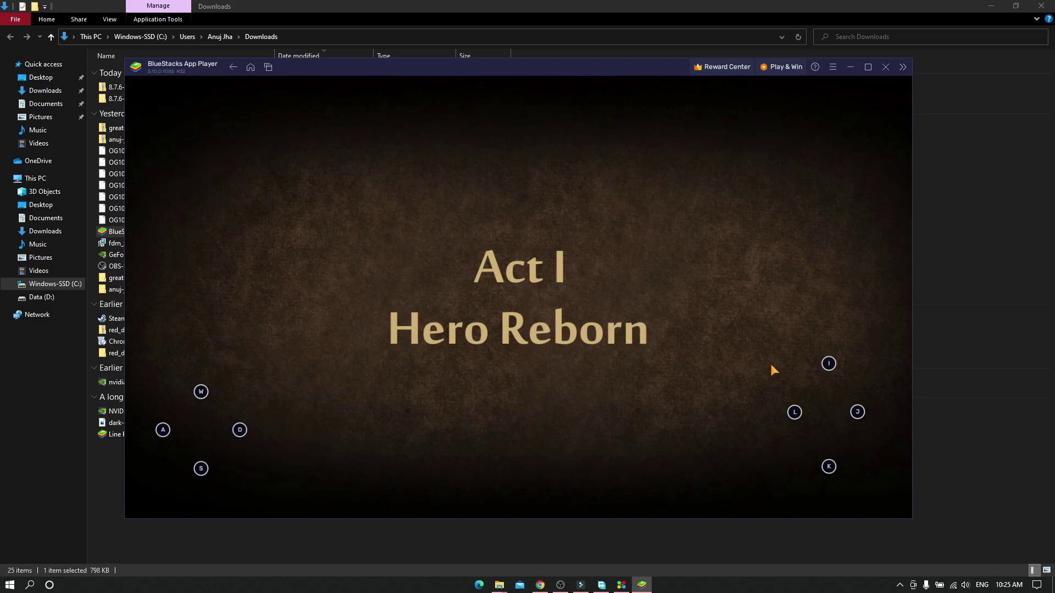
# - Lower the system volume, leave the game, and minimize the Downloads window
pyautogui.press('XF86AudioLowerVolume')
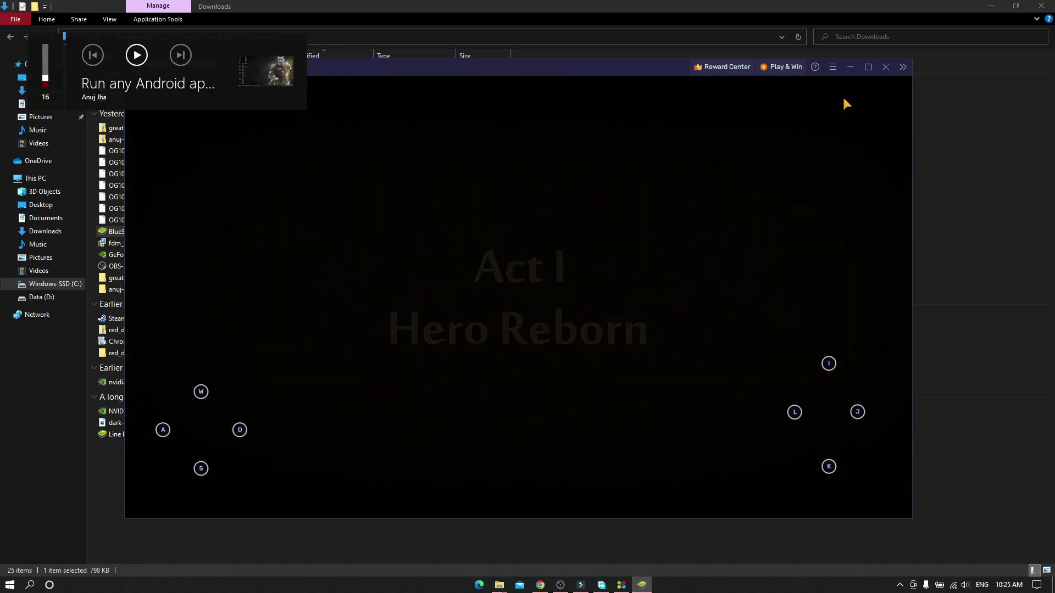
pyautogui.hotkey('alt', 'Tab')
pyautogui.click(978, 114)
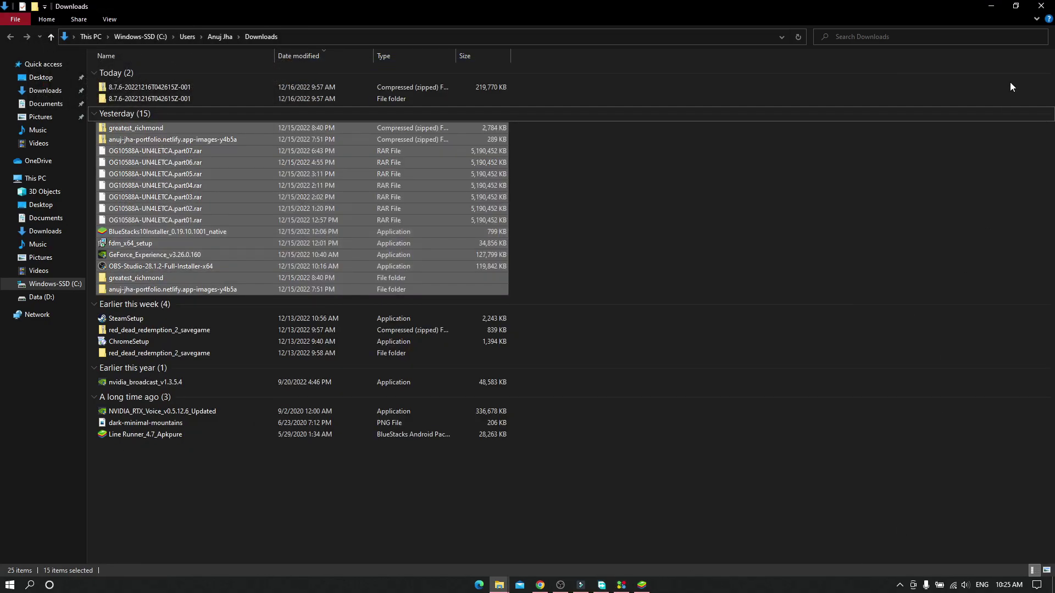
pyautogui.click(999, 6)
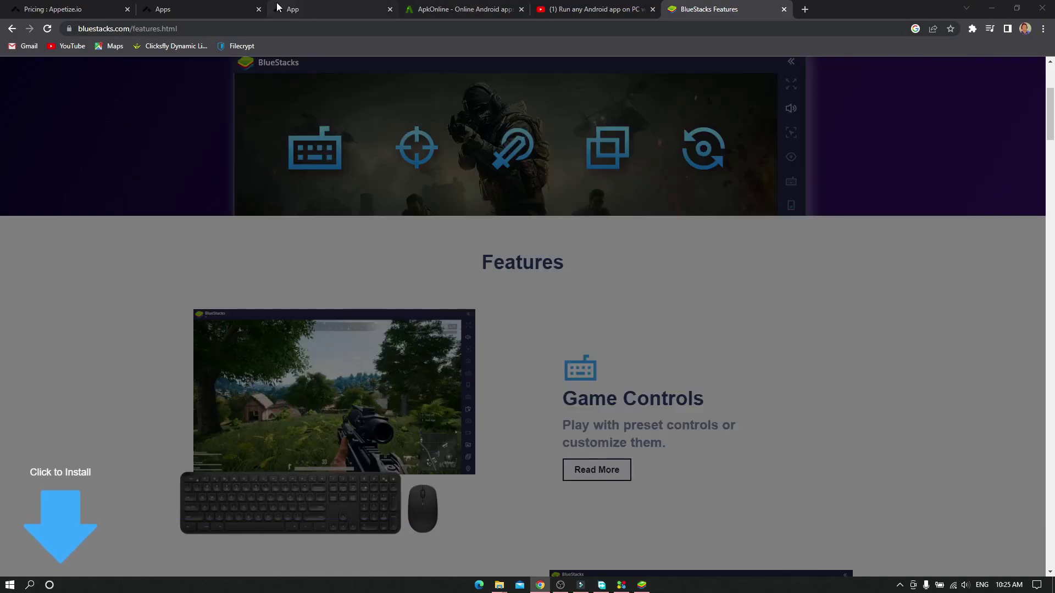
# - View the Appetize app page in the browser, and bring up the BlueStacks App Player window to close it
pyautogui.click(357, 10)
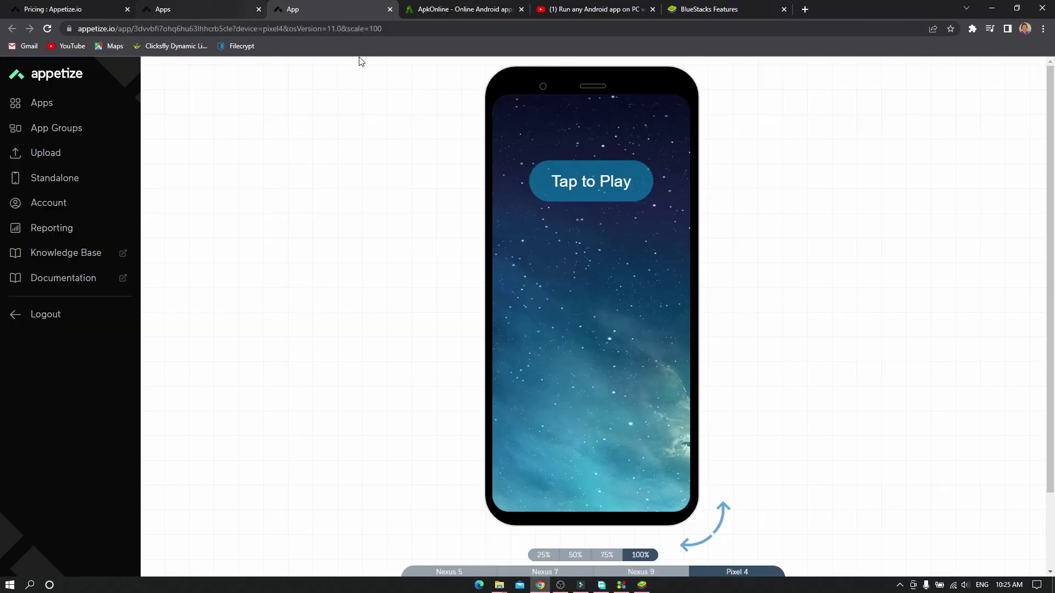
pyautogui.click(642, 585)
pyautogui.click(1001, 66)
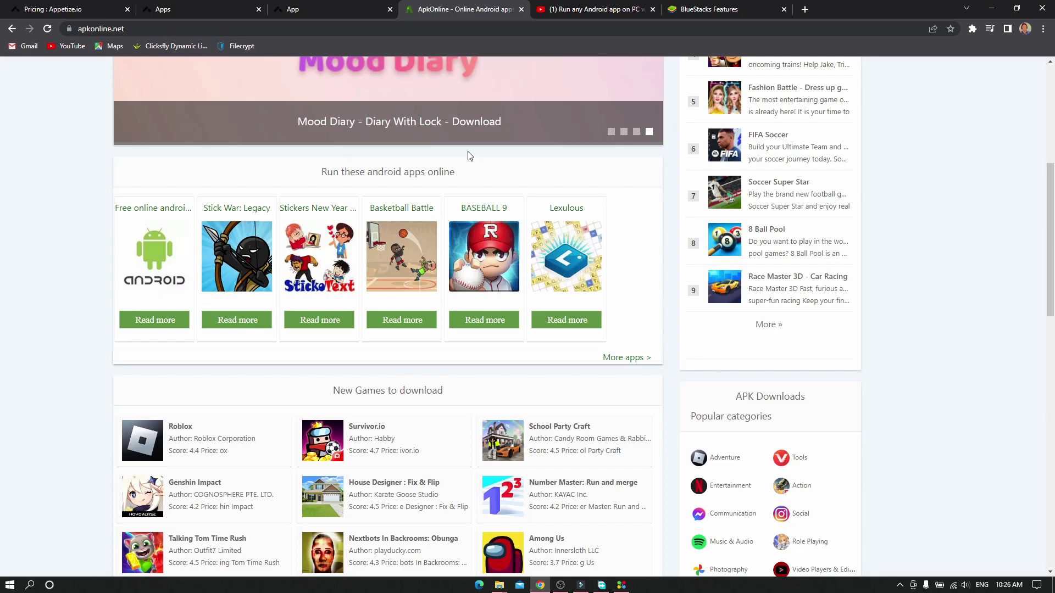
# - Examine the "Run these android apps online" section on the ApkOnline page and load more of its apps
pyautogui.scroll(2, 412, 291)
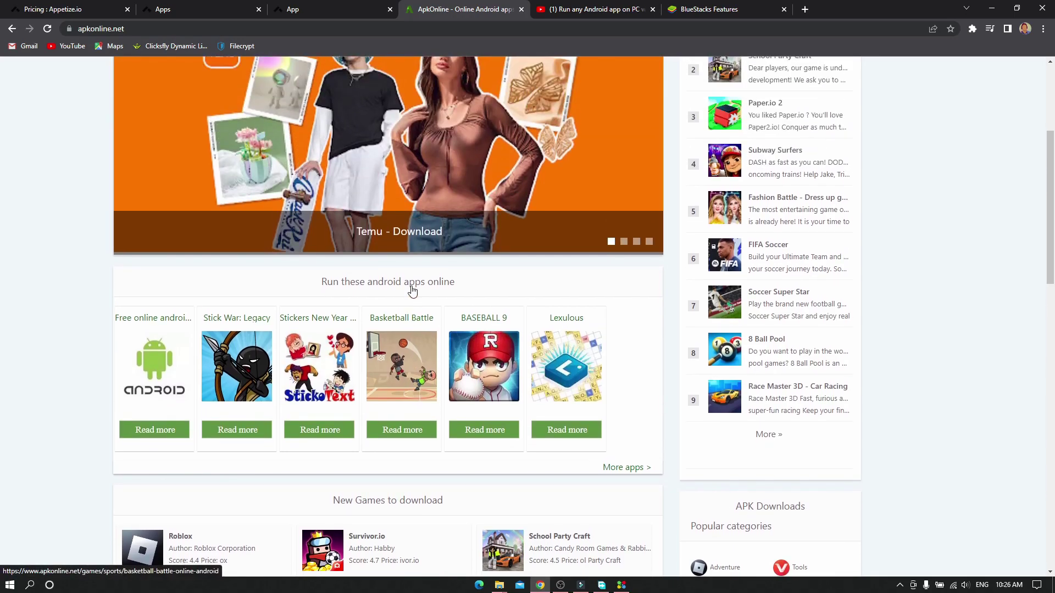
pyautogui.scroll(5, 395, 287)
pyautogui.scroll(-5, 113, 99)
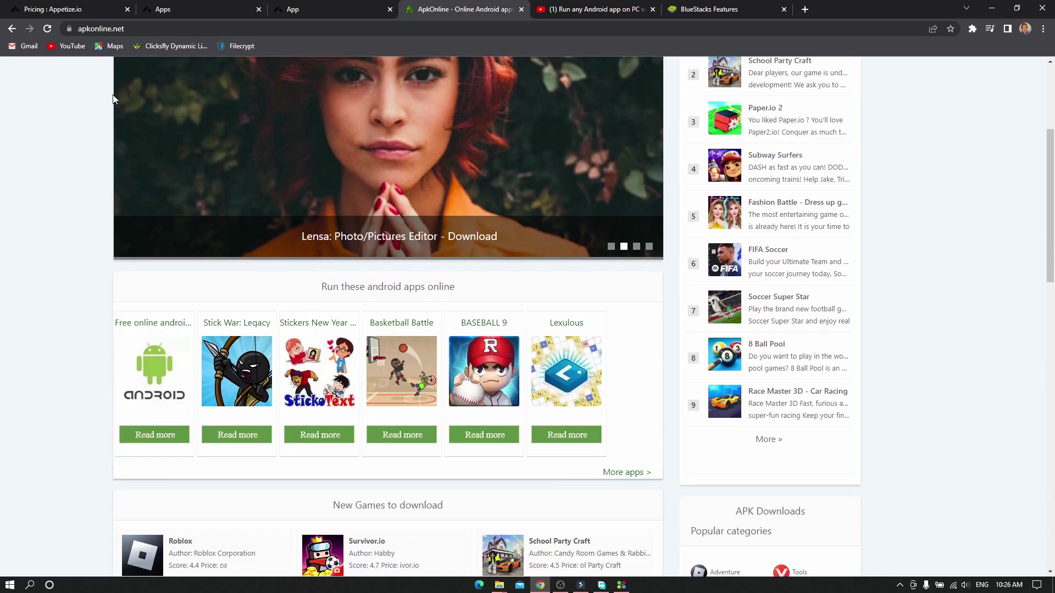
pyautogui.scroll(-2, 116, 98)
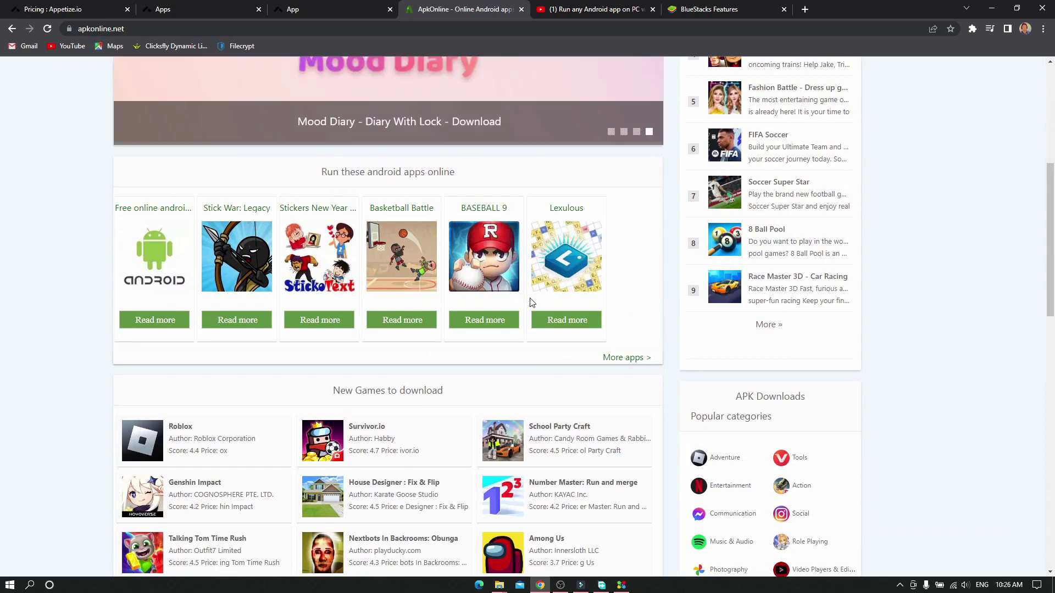
pyautogui.click(633, 358)
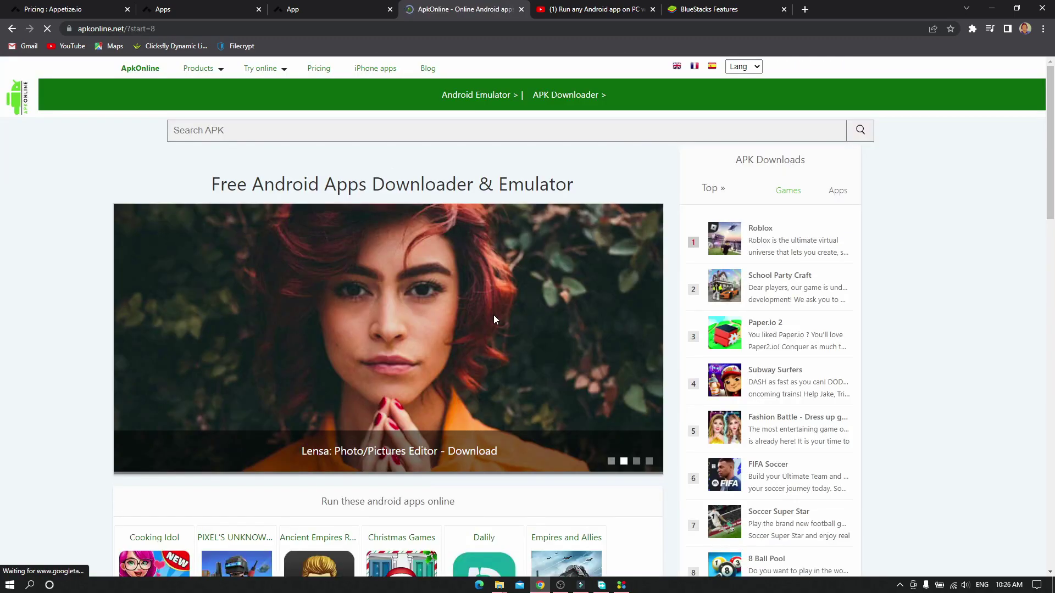
pyautogui.scroll(-5, 494, 315)
pyautogui.scroll(-3, 496, 310)
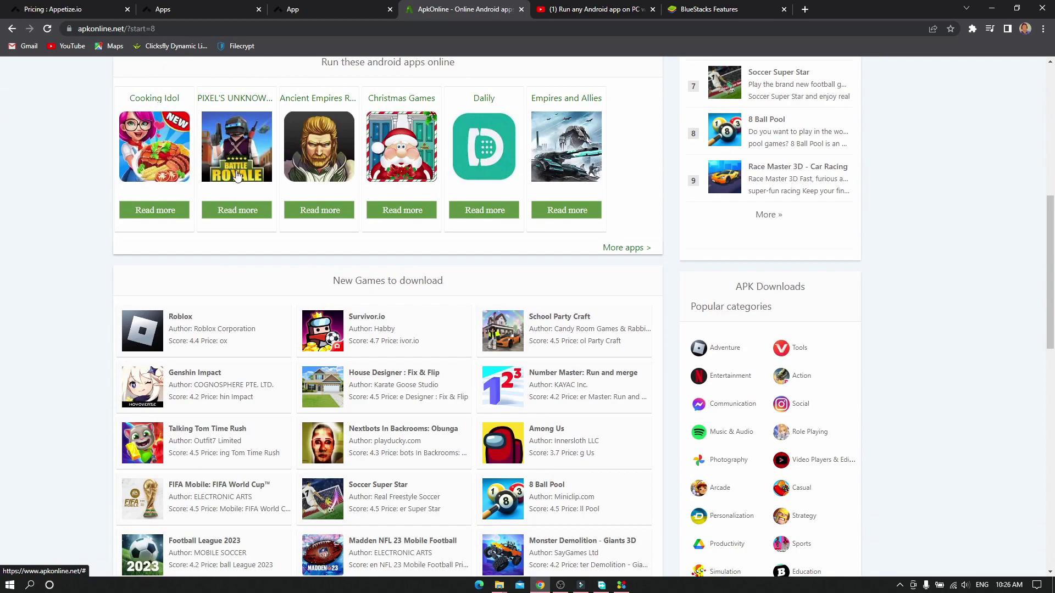
pyautogui.scroll(3, 344, 234)
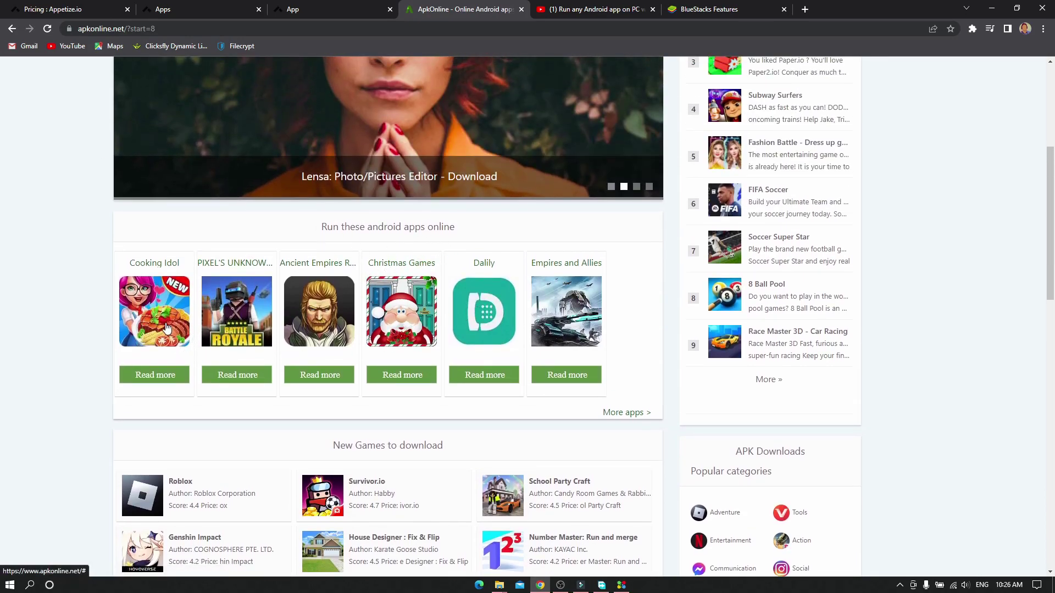
# - Open Cooking Idol from the ApkOnline list and start the online Android emulator for its APK
pyautogui.click(179, 328)
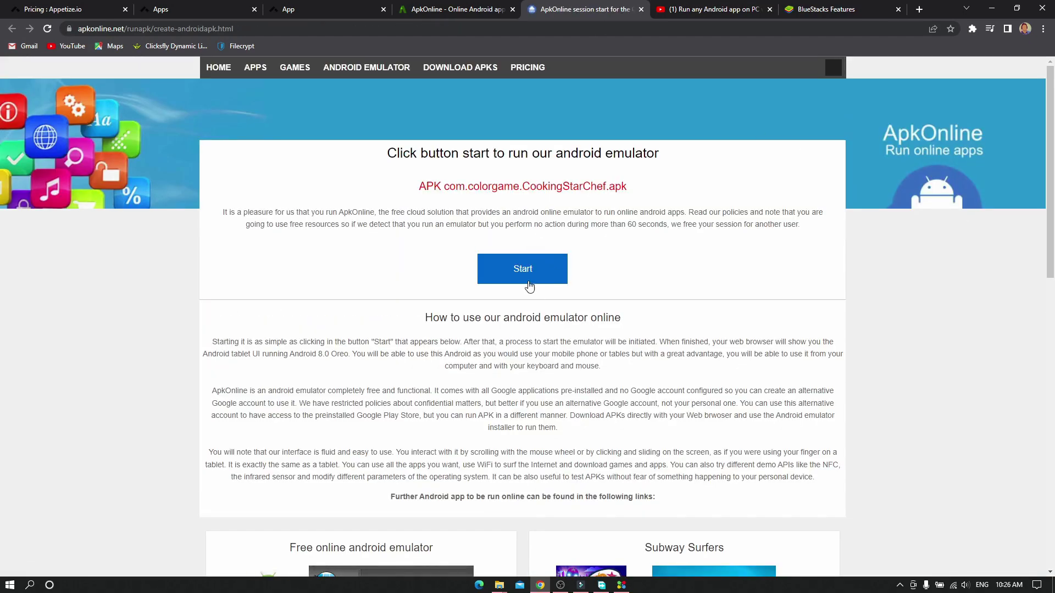
pyautogui.click(534, 275)
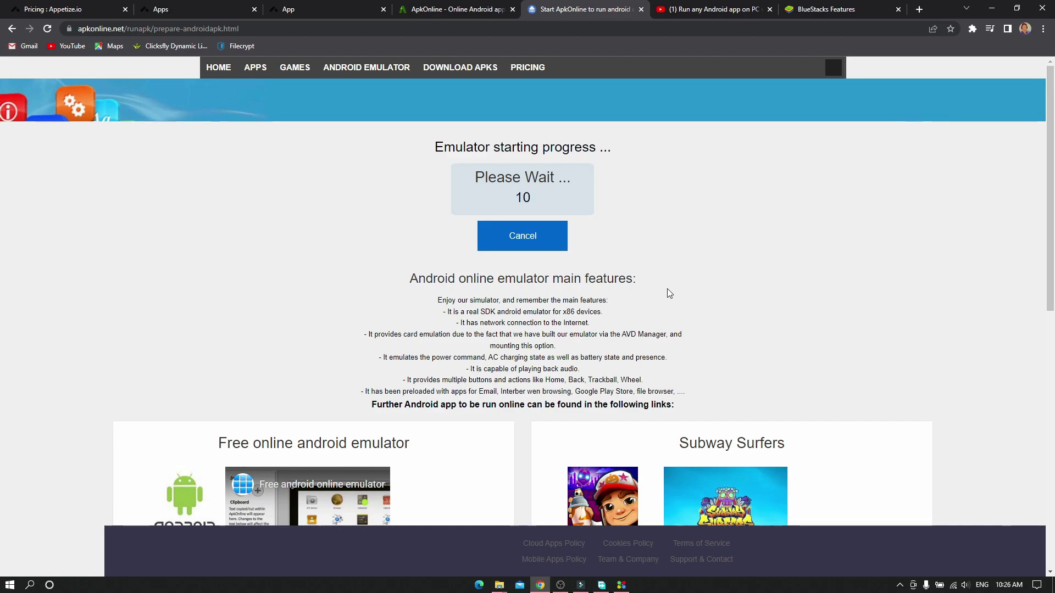
pyautogui.scroll(-5, 669, 293)
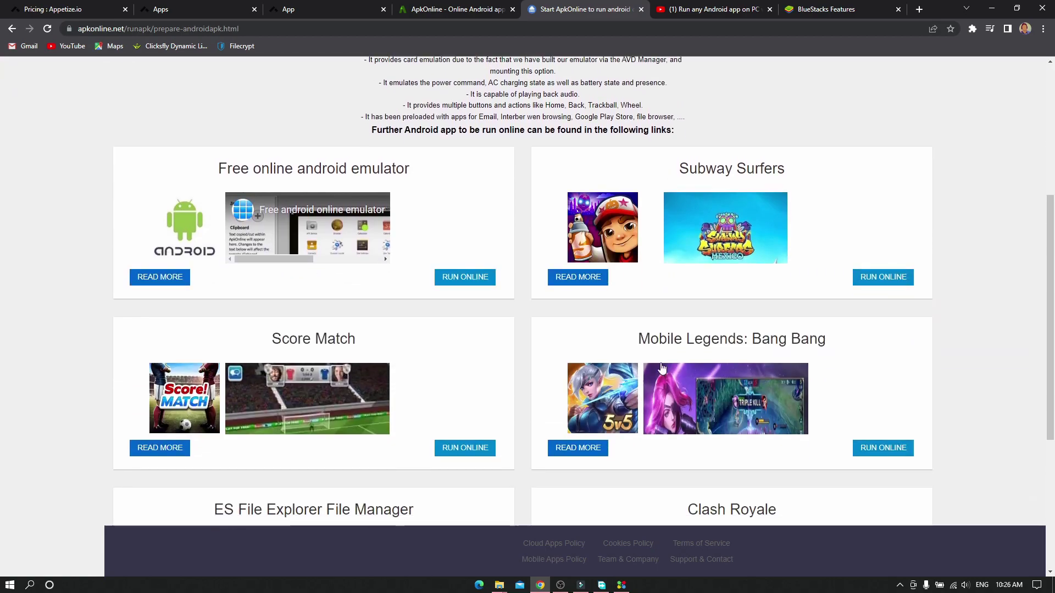
pyautogui.scroll(5, 604, 533)
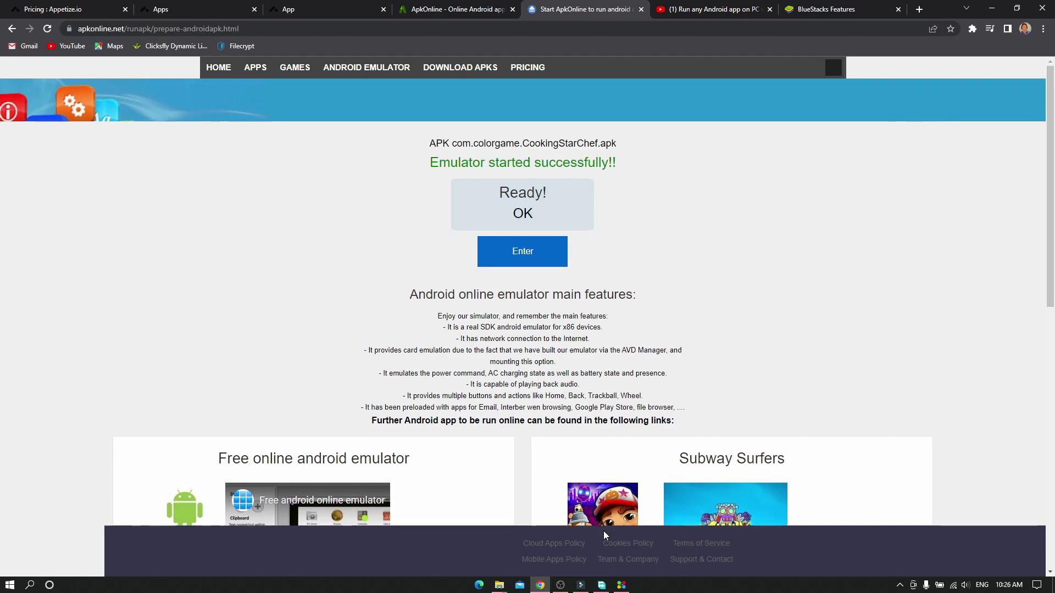
# - Bring BlueStacks X to the front and check the Windows app list for the BlueStacks 5 entry
pyautogui.click(621, 585)
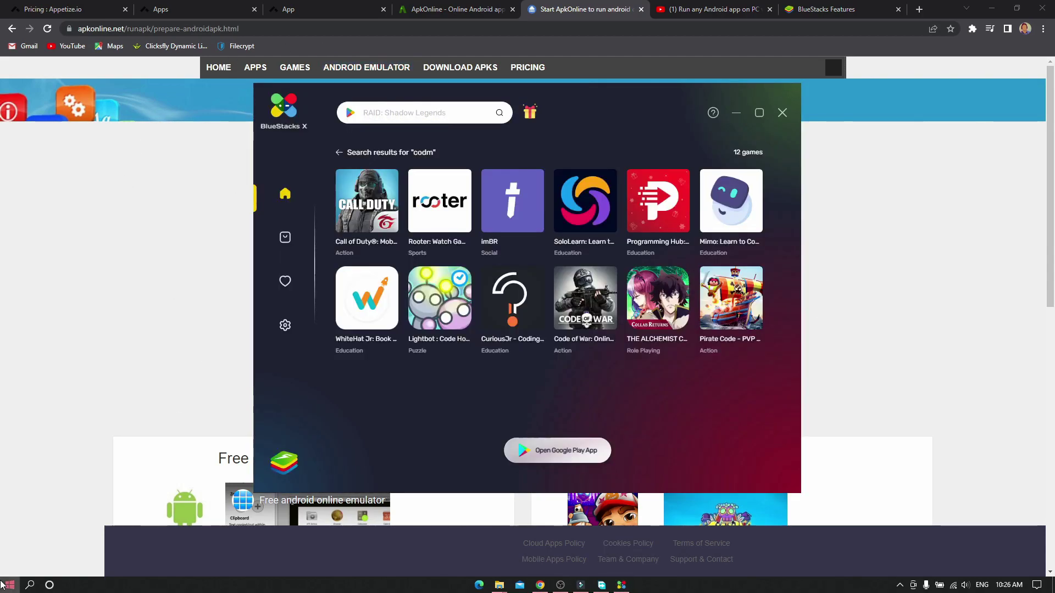
pyautogui.click(9, 585)
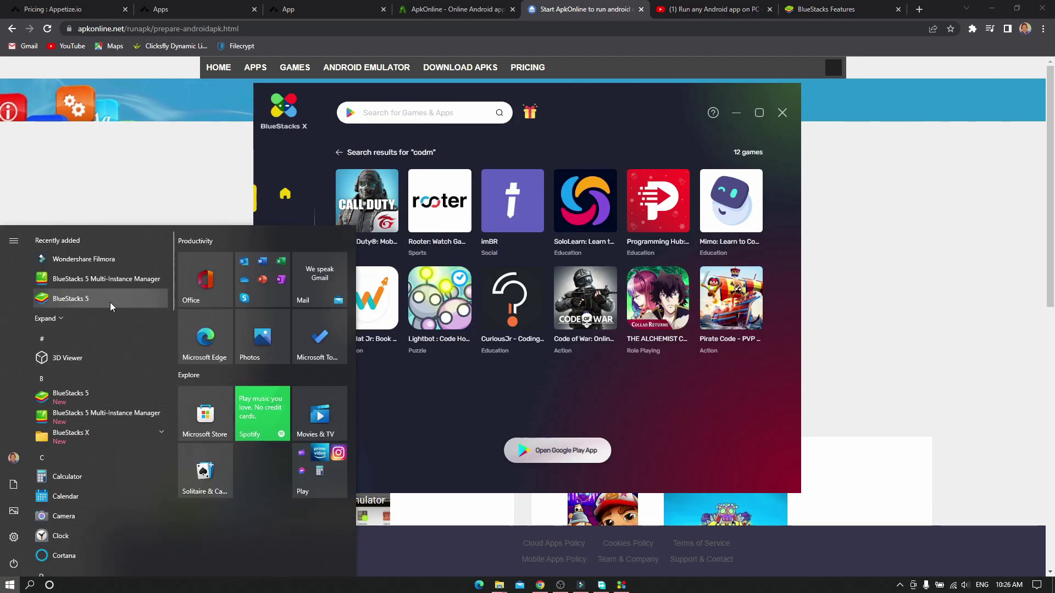
pyautogui.click(479, 231)
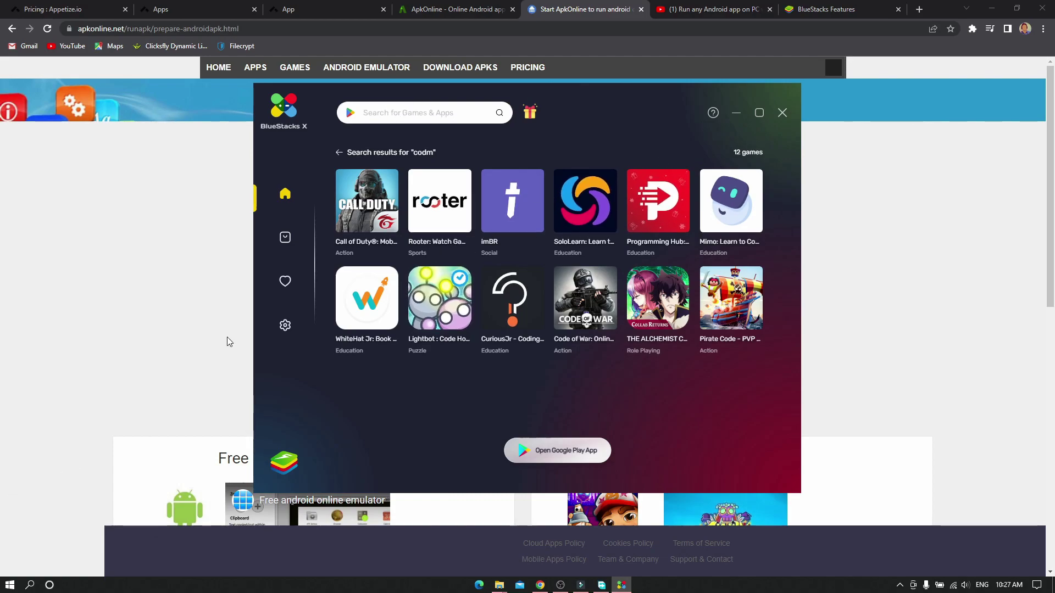
# - Launch Shadow Fight 2 from My Games in BlueStacks X and reposition the App Player window
pyautogui.moveTo(269, 273)
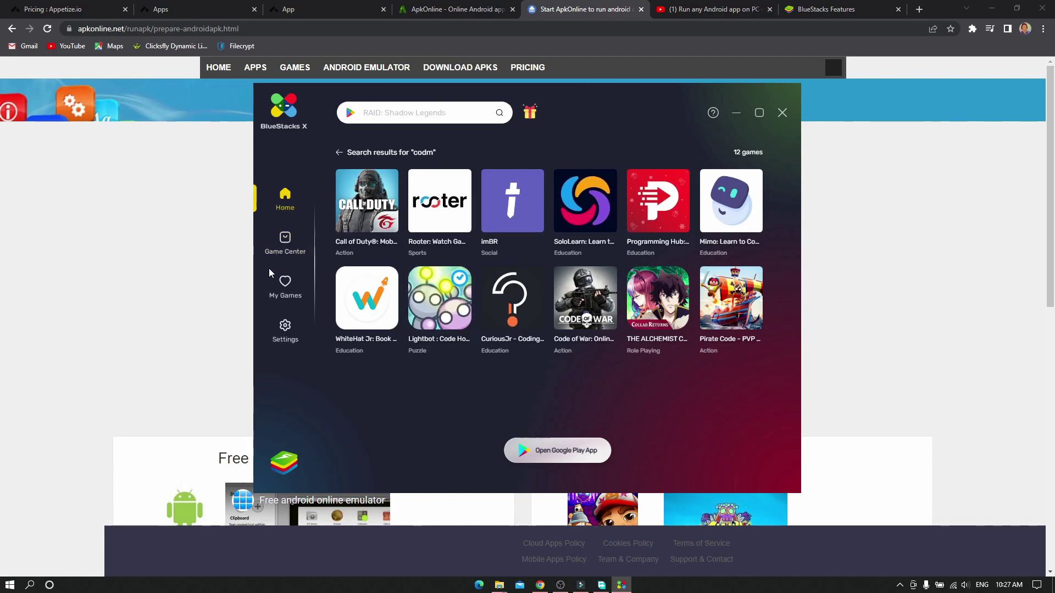
pyautogui.click(279, 283)
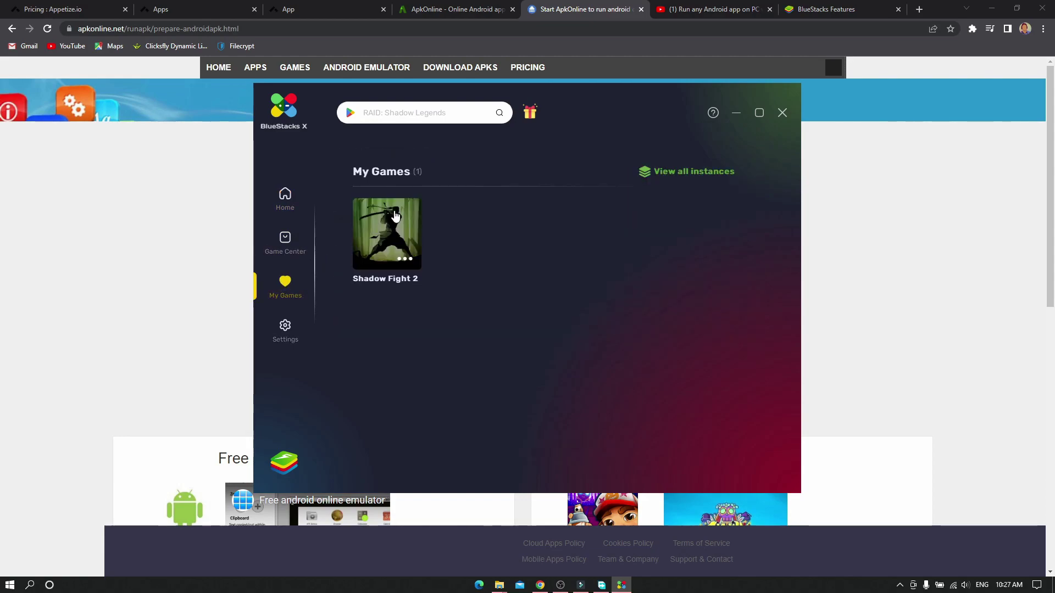
pyautogui.click(374, 237)
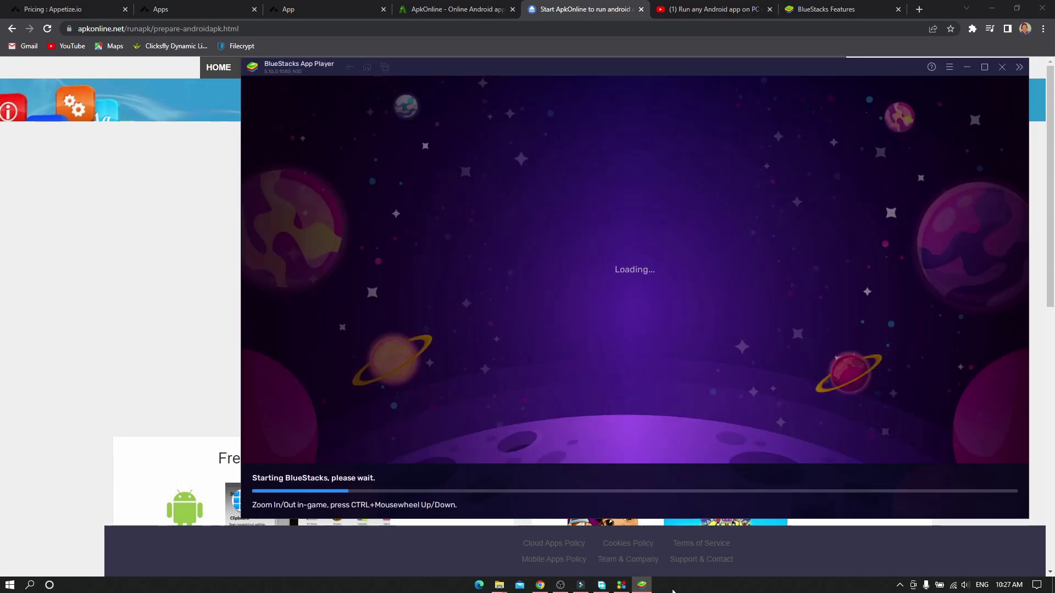
pyautogui.moveTo(850, 65); pyautogui.dragTo(703, 66)
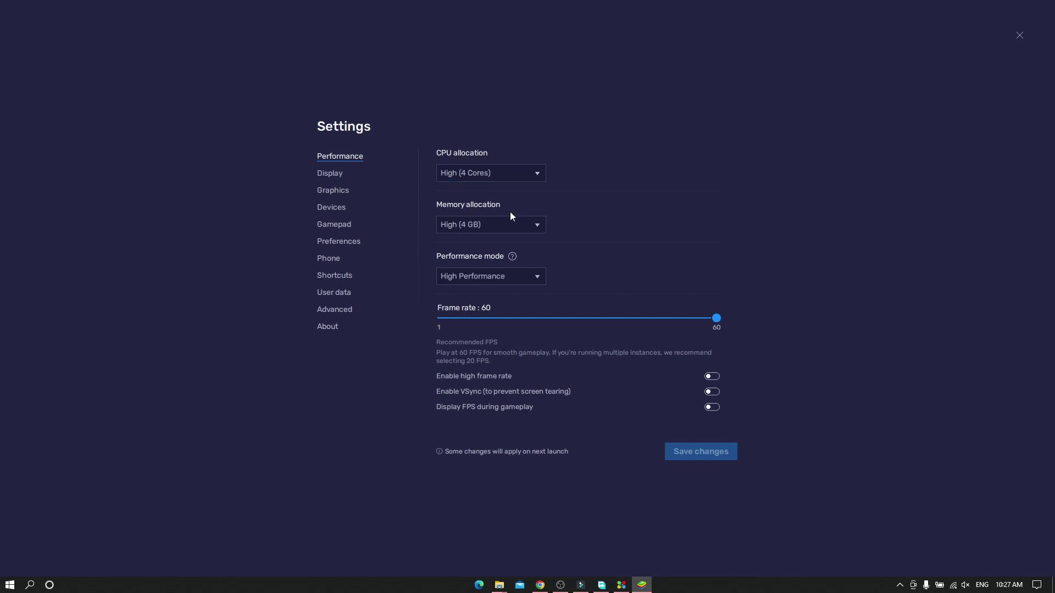
# - Review the memory allocation and performance mode options in the App Player settings, keep High Performance, and view the Advanced settings
pyautogui.click(503, 226)
pyautogui.click(502, 226)
pyautogui.click(494, 269)
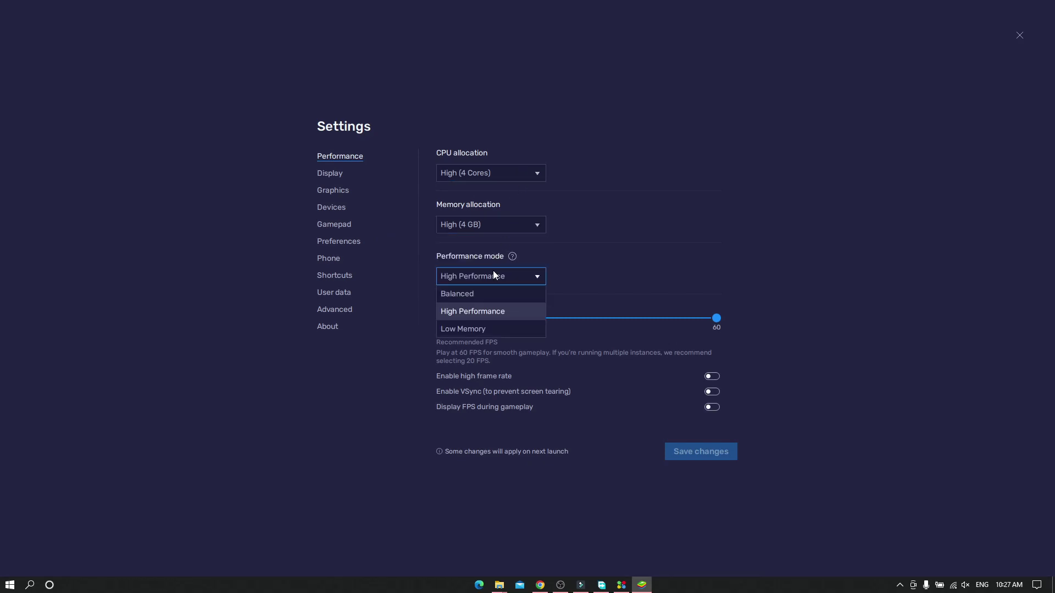
pyautogui.click(525, 313)
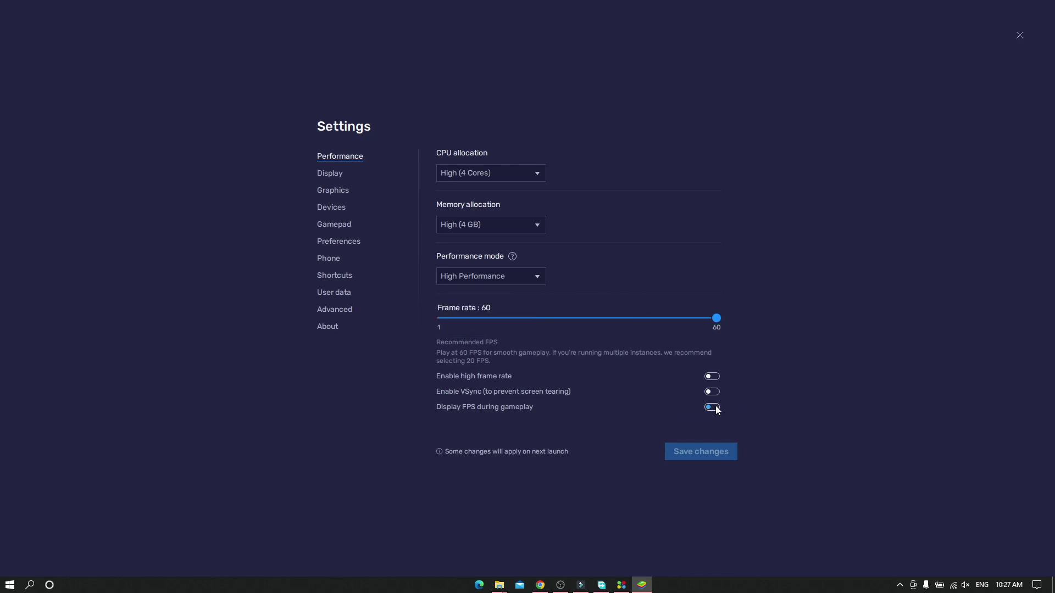
pyautogui.click(364, 312)
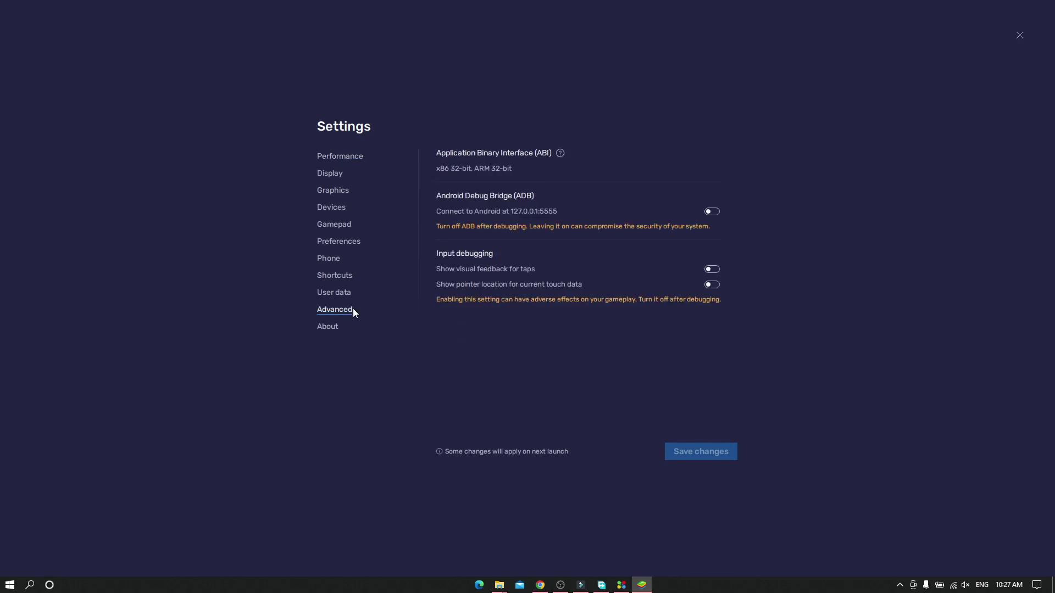
# - Review the Display, Graphics, Preferences, Shortcuts, Phone and User data pages in the App Player settings
pyautogui.click(331, 175)
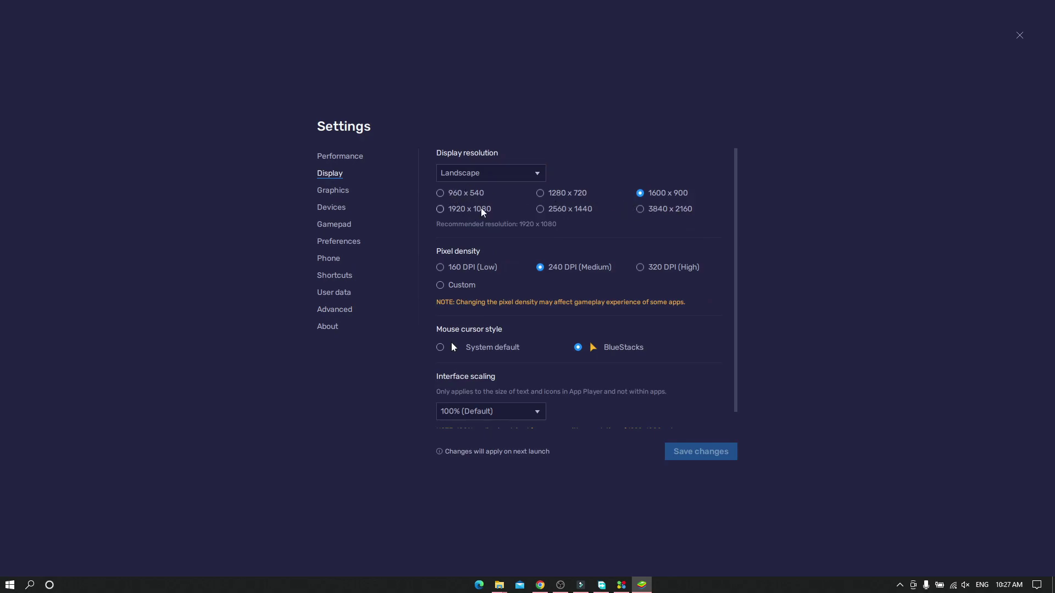
pyautogui.click(347, 193)
pyautogui.click(342, 242)
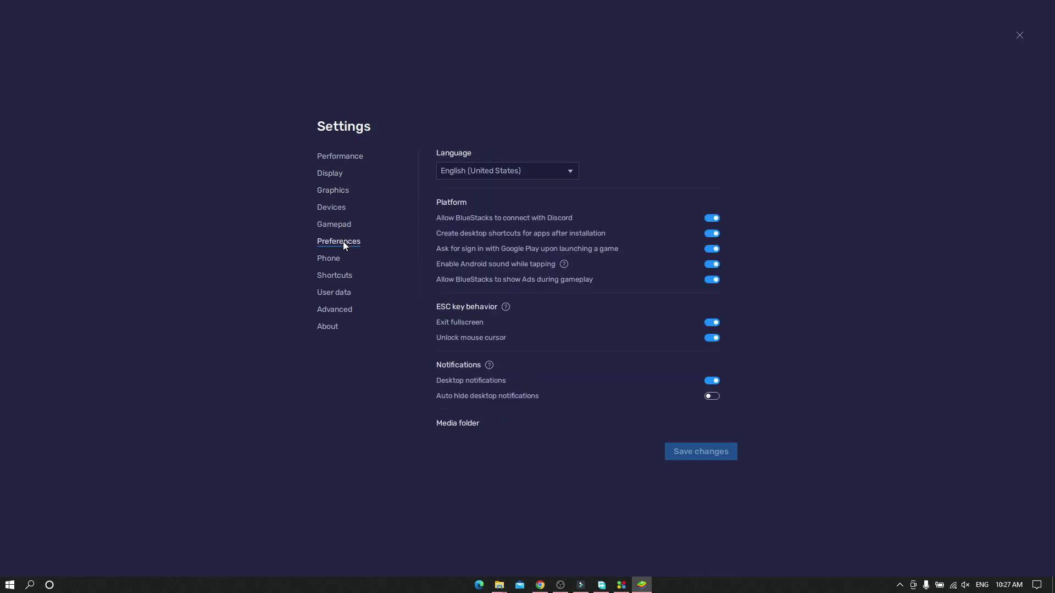
pyautogui.scroll(-1, 498, 228)
pyautogui.scroll(1, 498, 228)
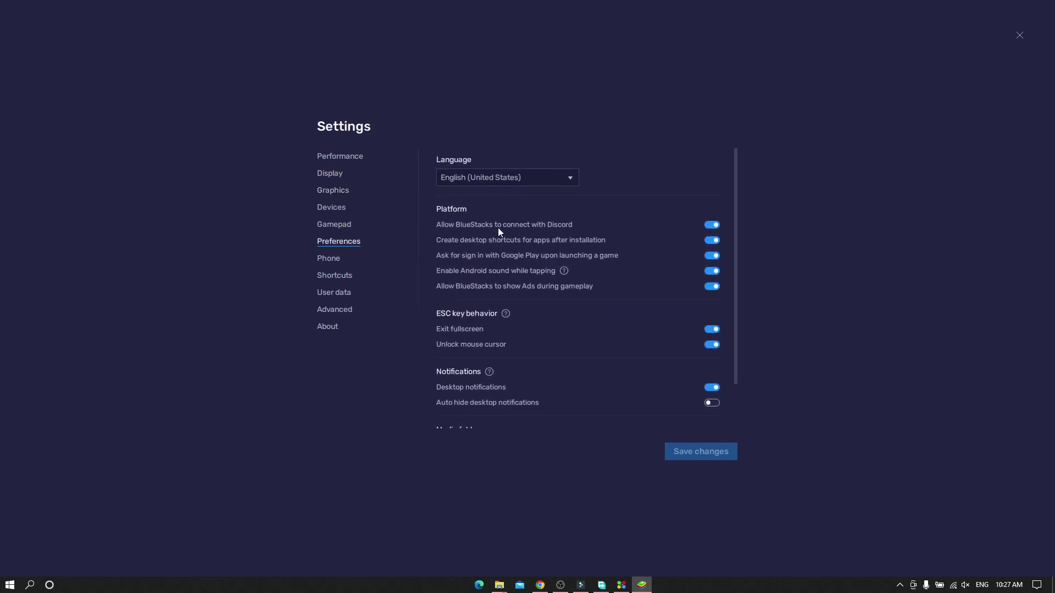
pyautogui.click(331, 279)
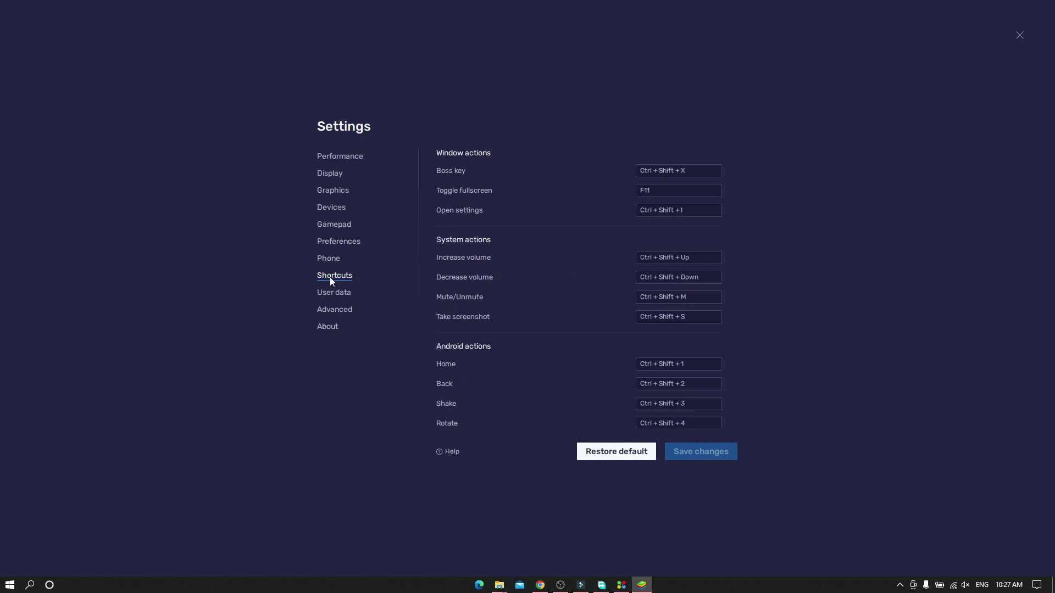
pyautogui.click(332, 267)
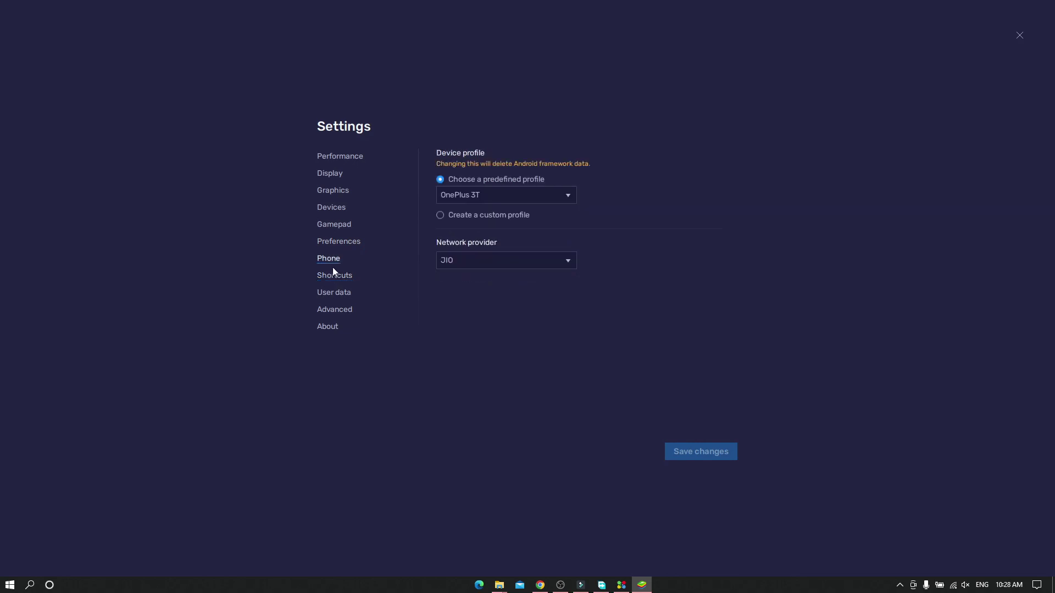
pyautogui.click(336, 299)
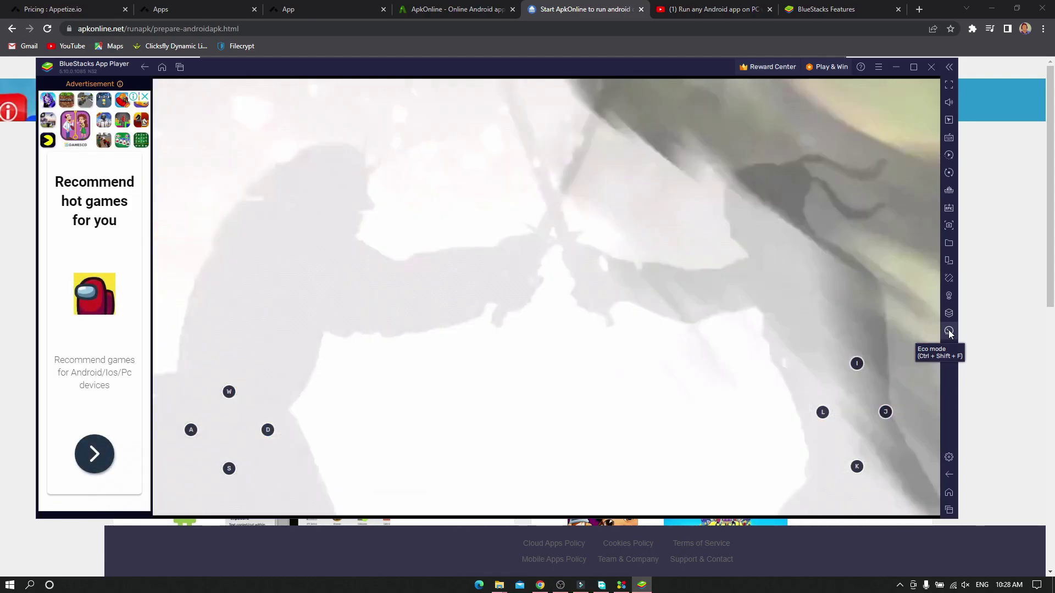
# - Enable Eco mode for the running game and set its Eco FPS to 30
pyautogui.click(949, 331)
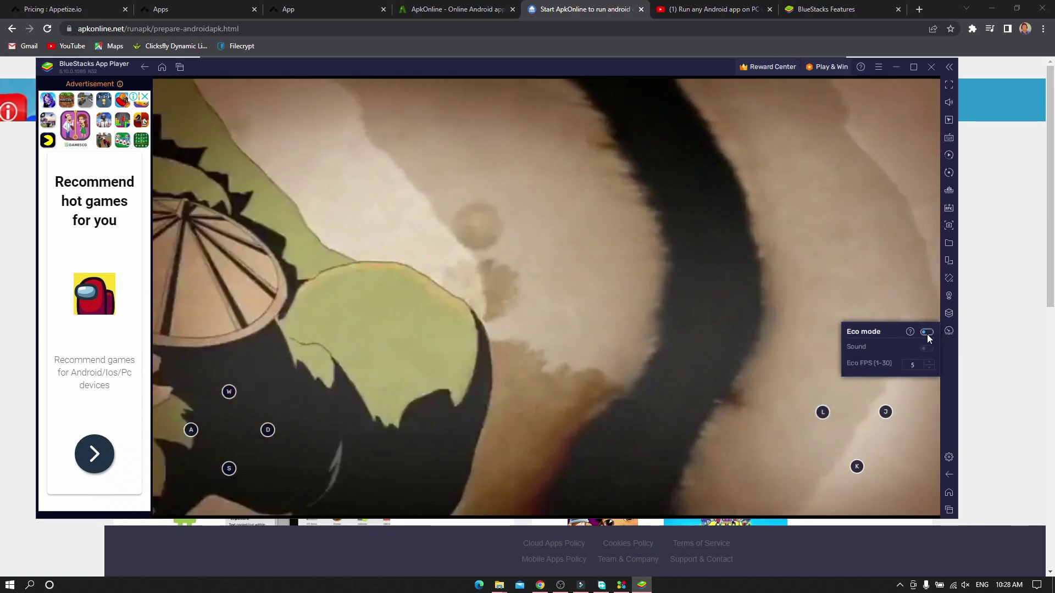
pyautogui.click(926, 333)
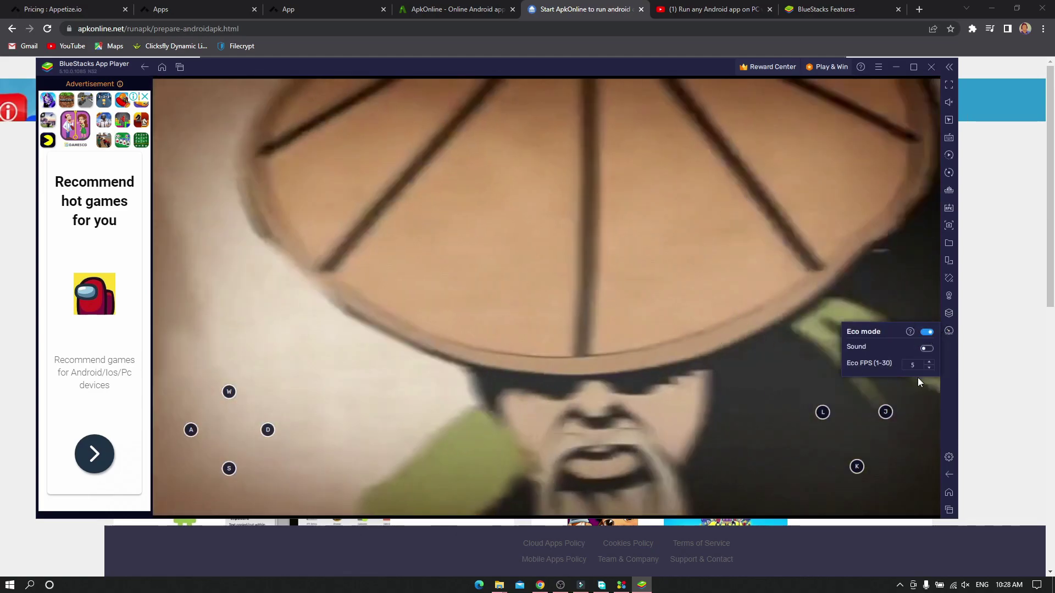
pyautogui.click(929, 362)
pyautogui.click(930, 362)
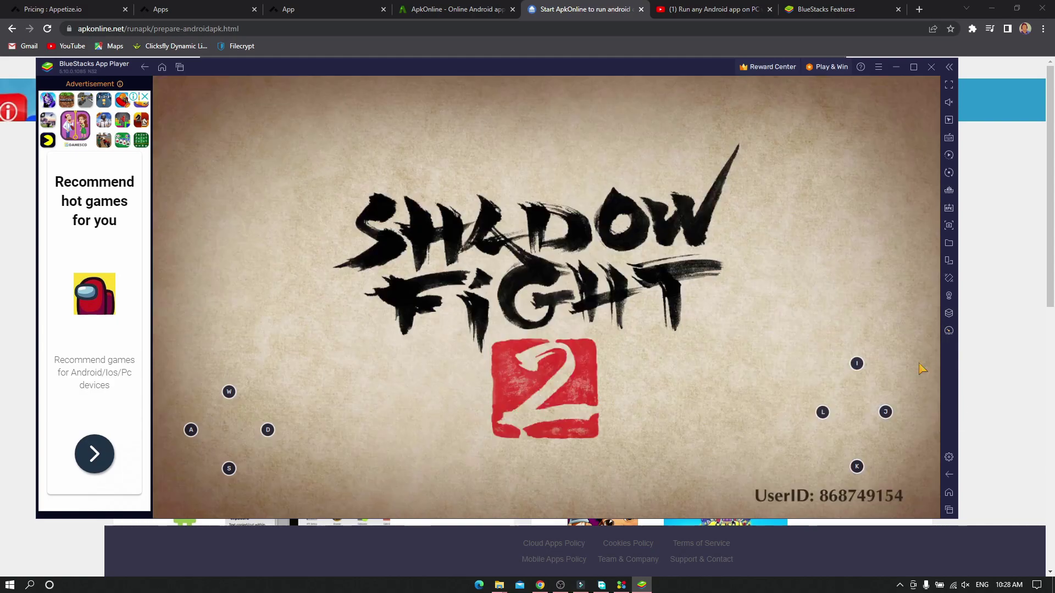
pyautogui.moveTo(948, 330)
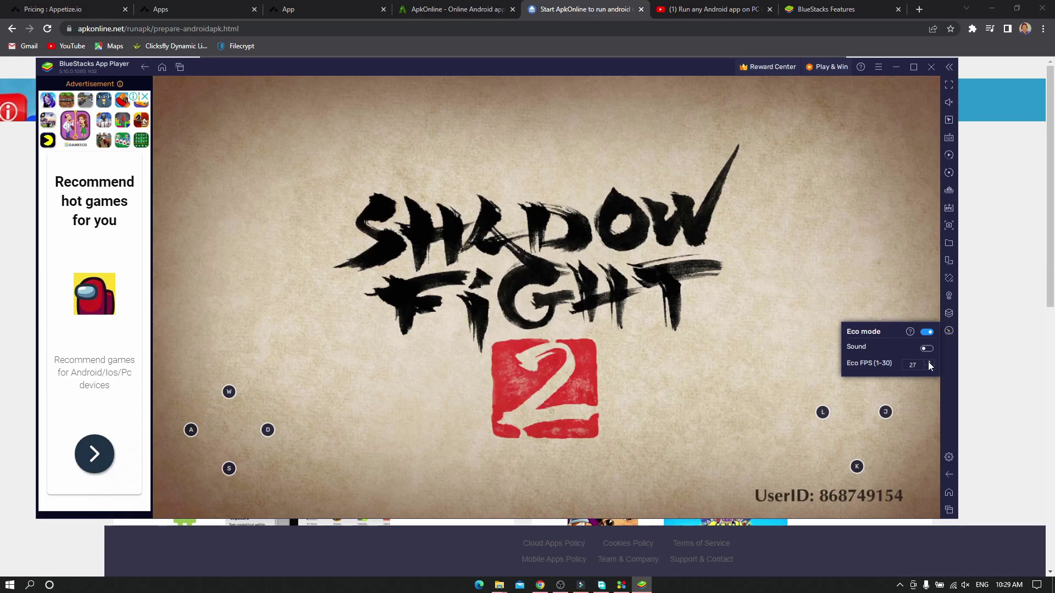
pyautogui.click(928, 362)
pyautogui.click(928, 361)
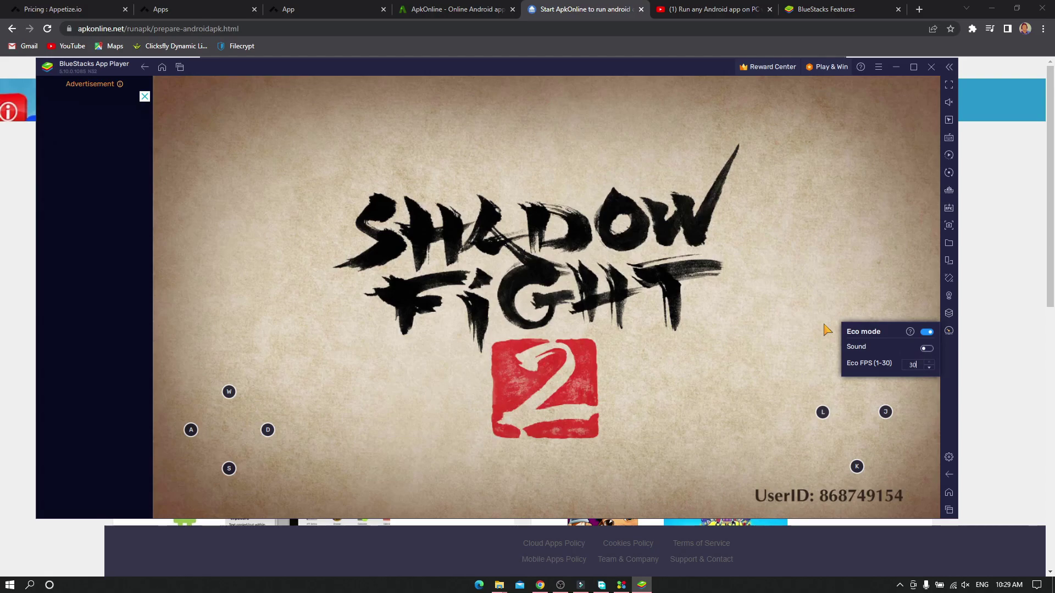
# - Dismiss the side advertisement, and show Shadow Fight 2 in fullscreen before returning it to windowed view
pyautogui.click(146, 99)
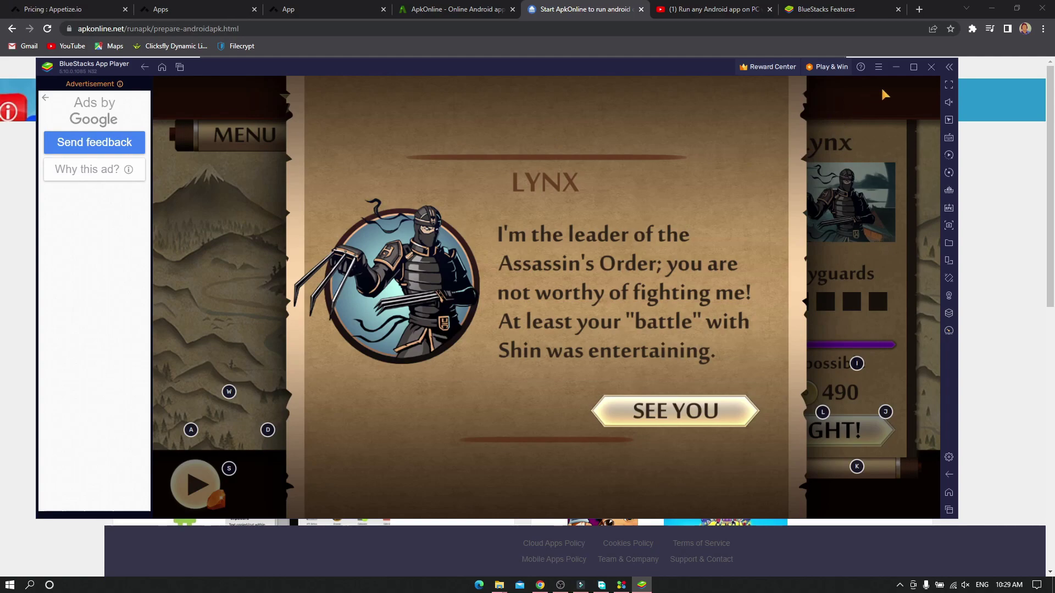
pyautogui.click(946, 86)
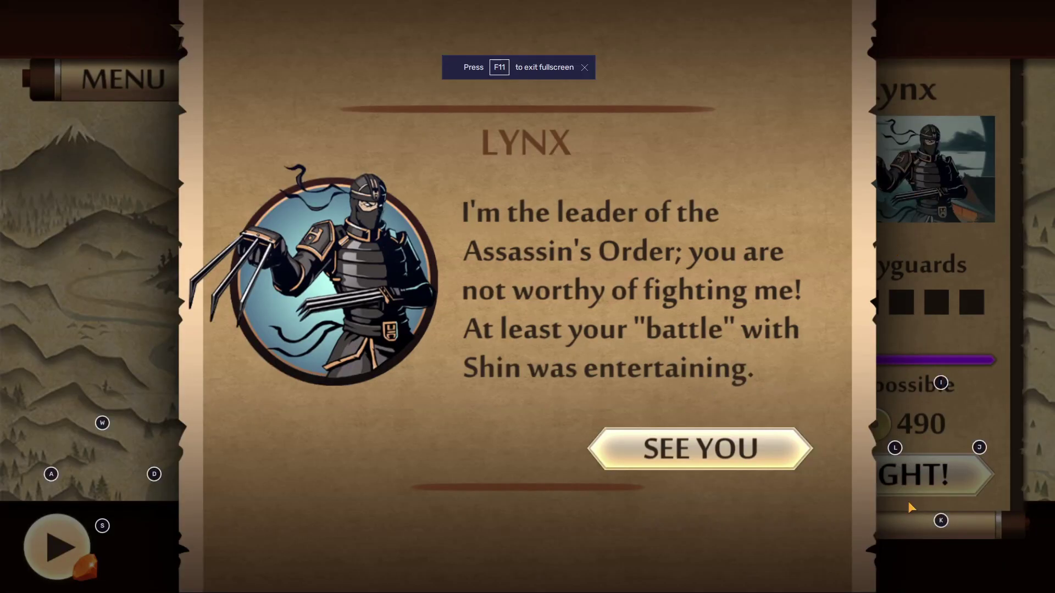
pyautogui.press('F11')
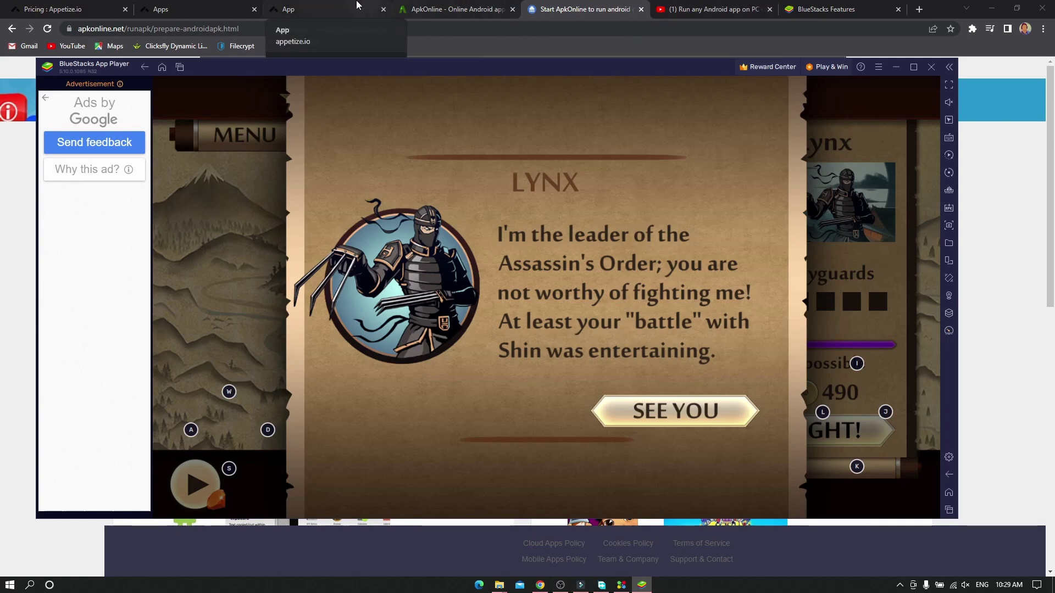
# - Revisit the Appetize.io app page in the browser and look through the games and apps listed on the ApkOnline home page
pyautogui.click(291, 6)
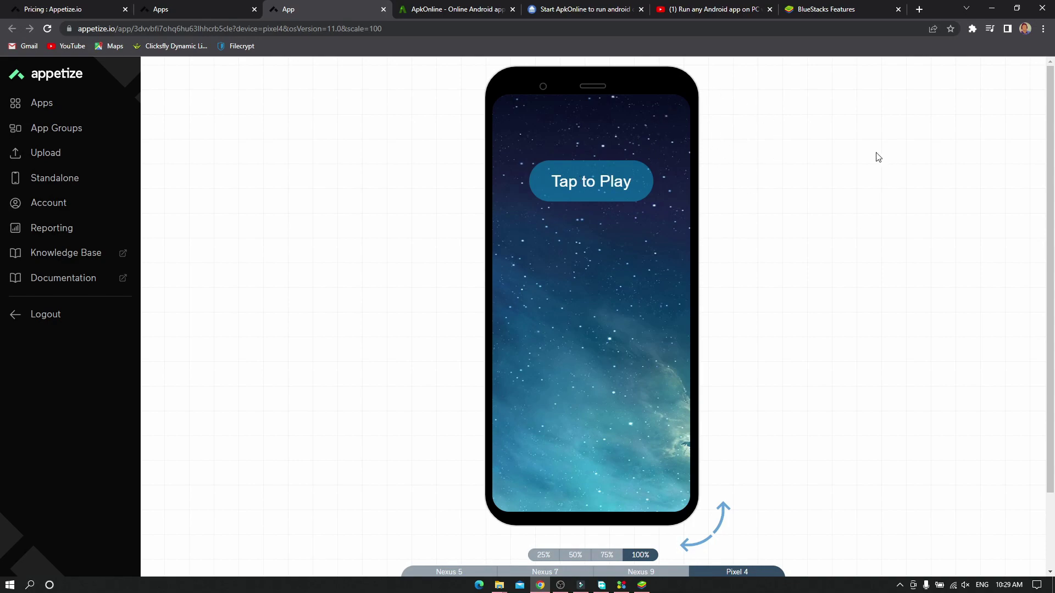
pyautogui.click(464, 8)
pyautogui.scroll(-6, 561, 228)
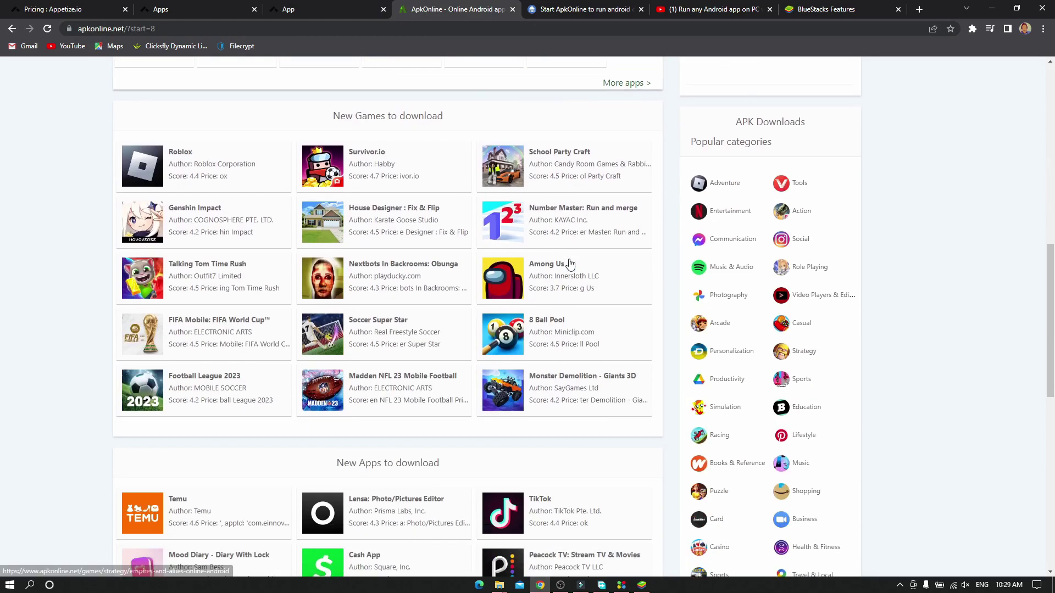
pyautogui.scroll(10, 572, 264)
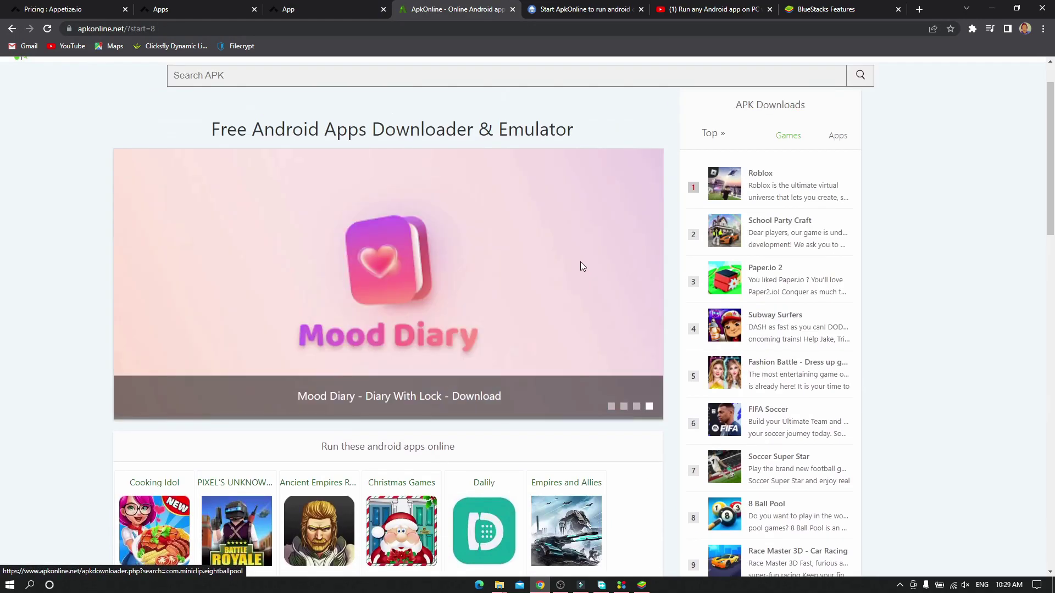
pyautogui.scroll(1, 582, 266)
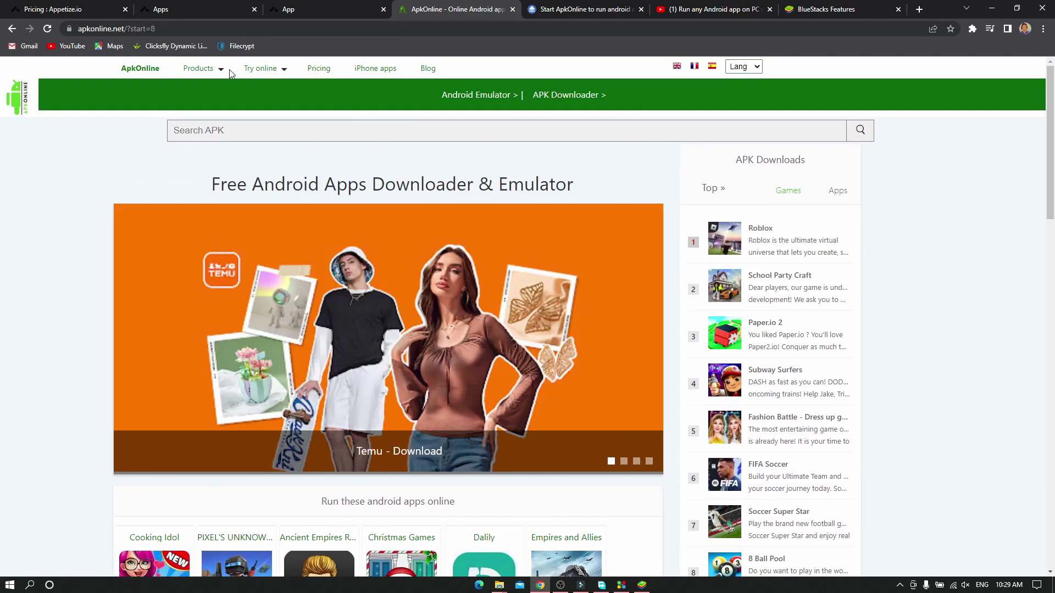
# - Check ApkOnline's online app categories, open its Upload & Run file manager, and switch back to the BlueStacks App Player
pyautogui.click(253, 71)
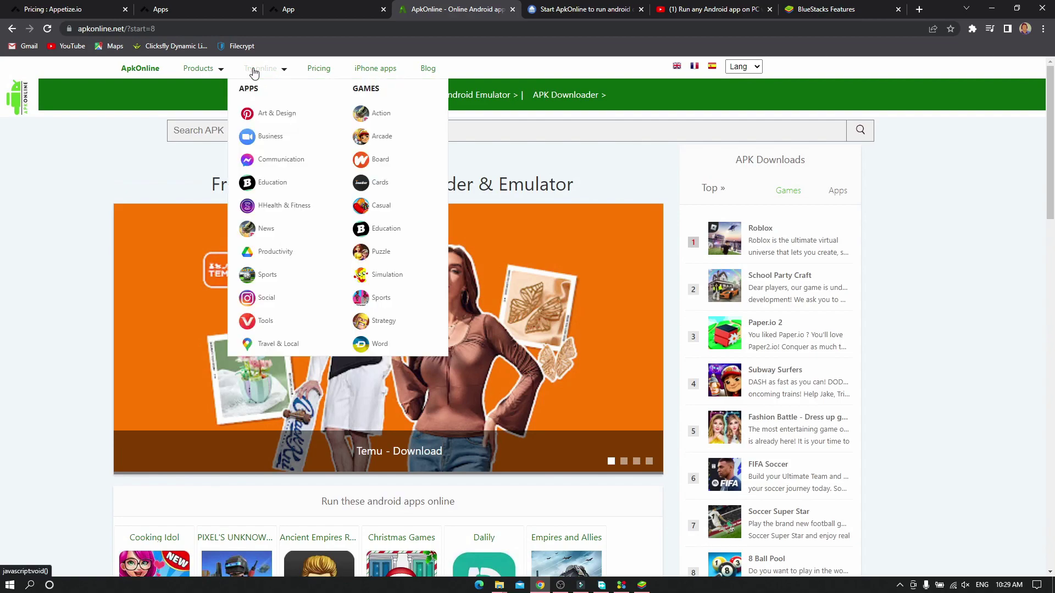
pyautogui.moveTo(212, 71)
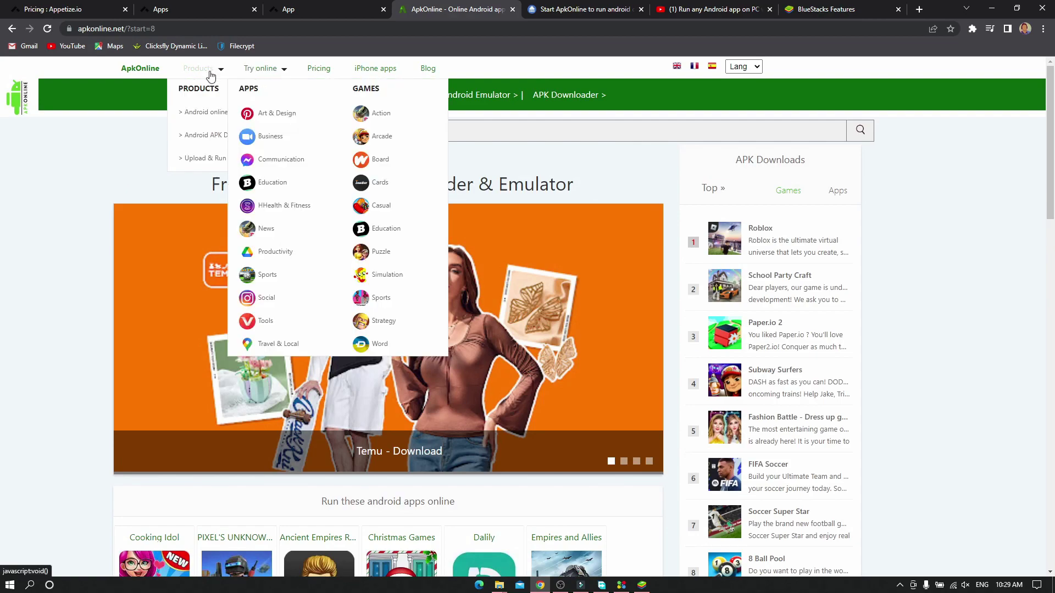
pyautogui.click(192, 161)
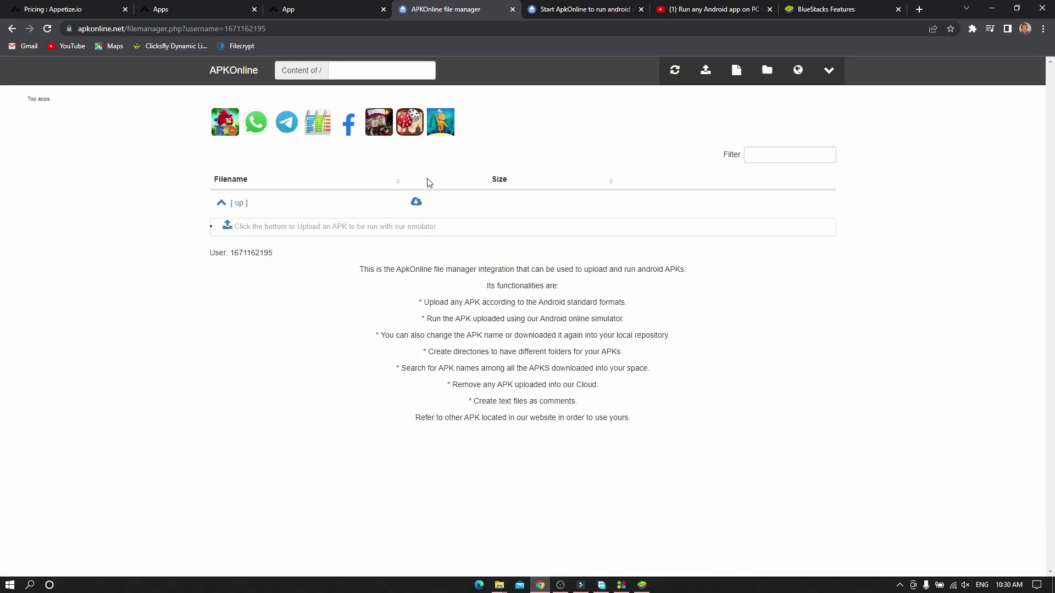
pyautogui.click(641, 585)
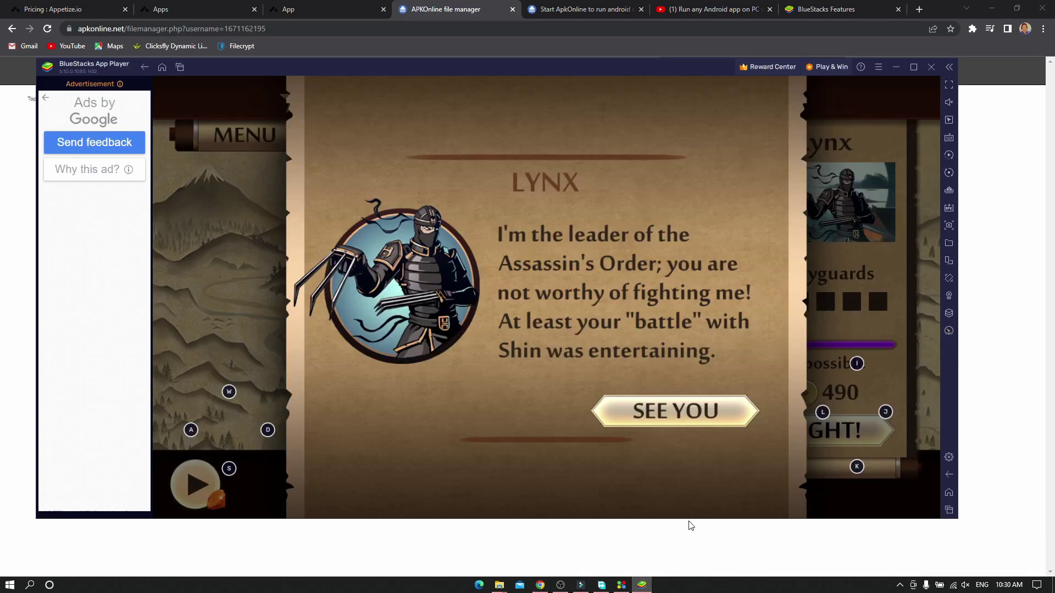